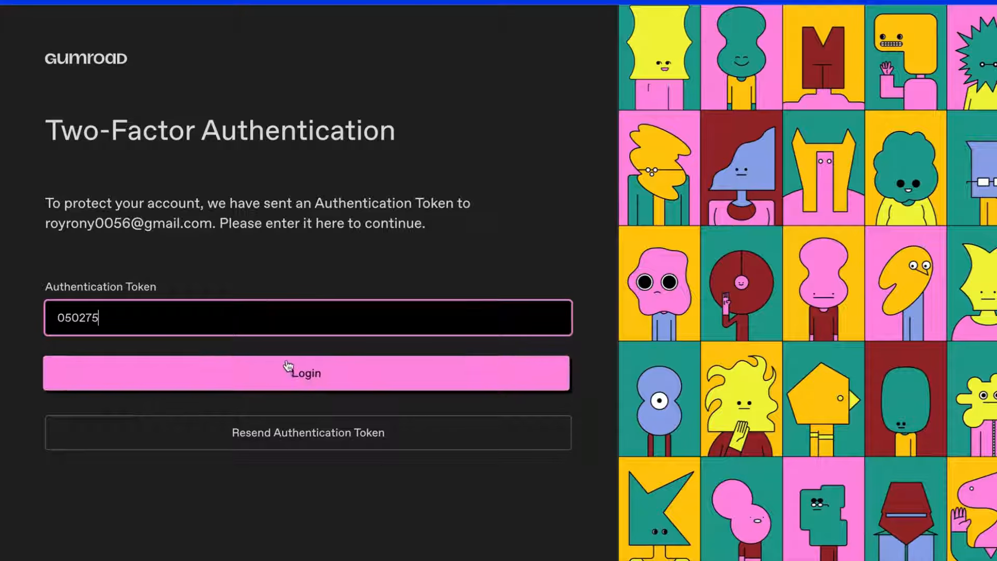
- Submit the authentication token to log in and look over the home dashboard
left_click(287, 379)
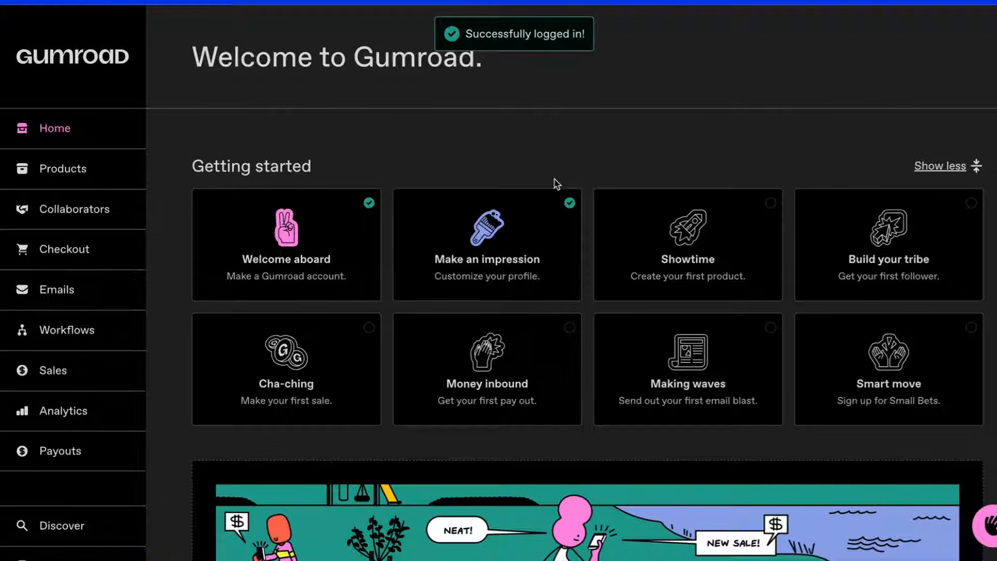
scroll(556, 185, "down", 2)
scroll(557, 185, "down", 3)
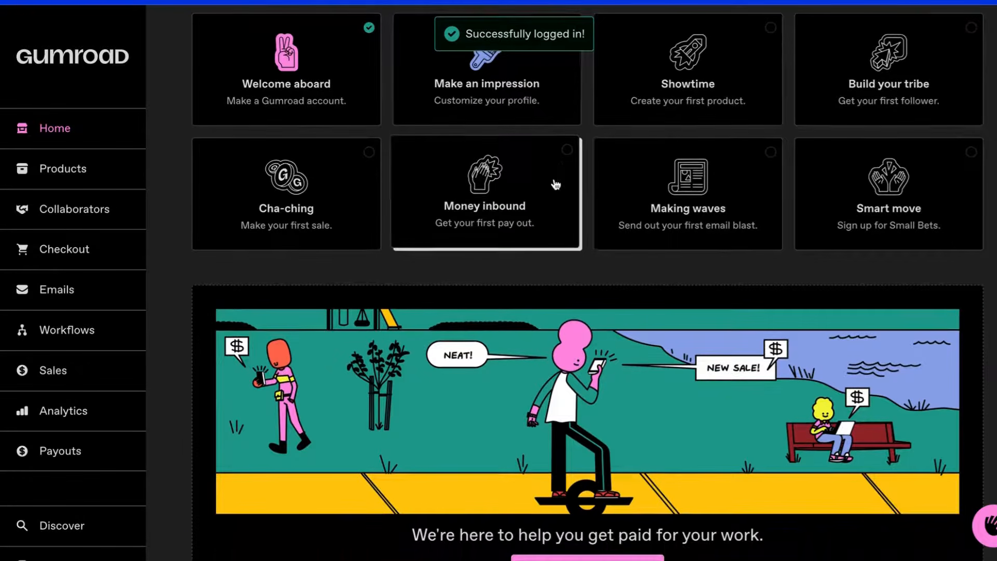
scroll(556, 184, "down", 7)
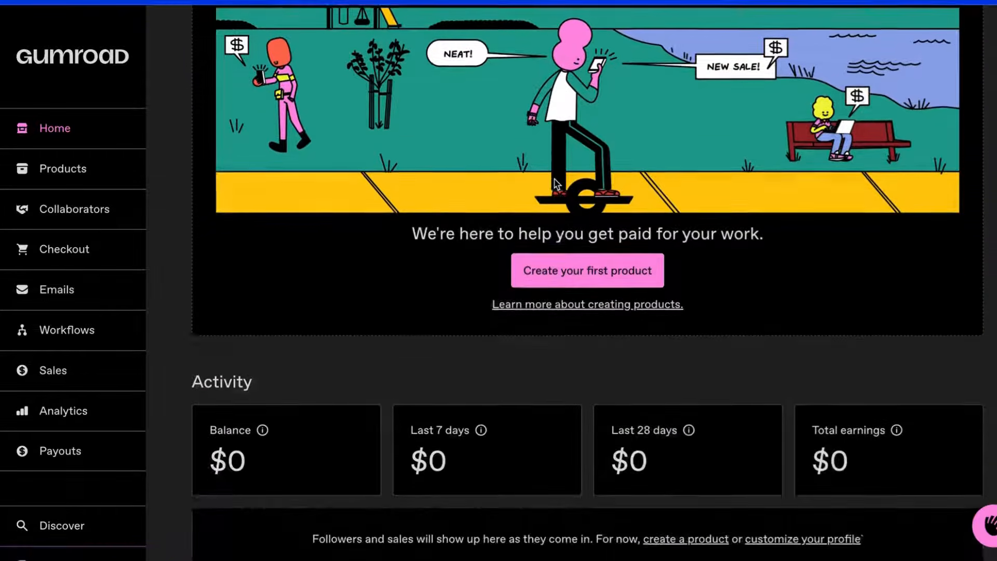
scroll(555, 182, "up", 10)
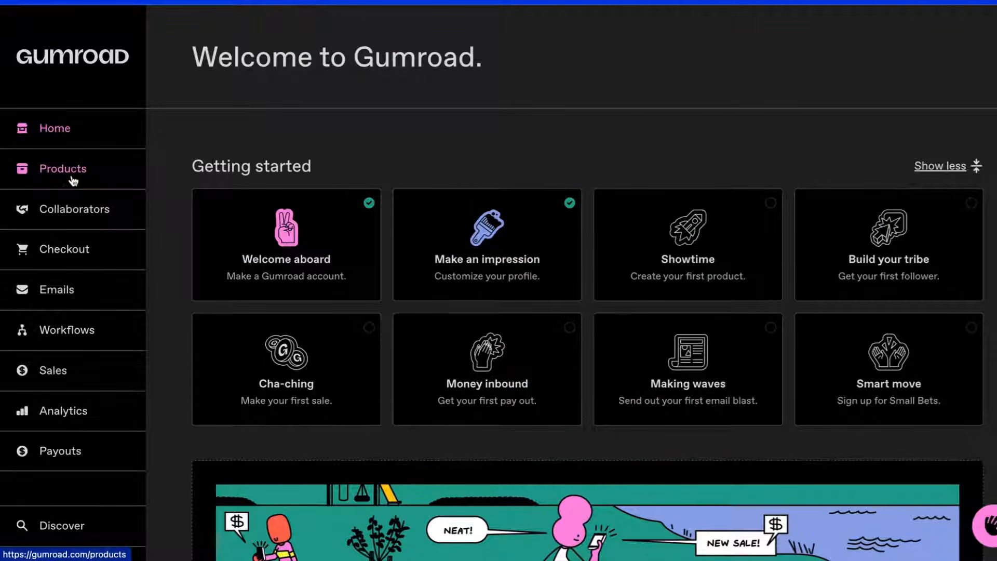
- Open the payment settings from the payouts page
left_click(76, 176)
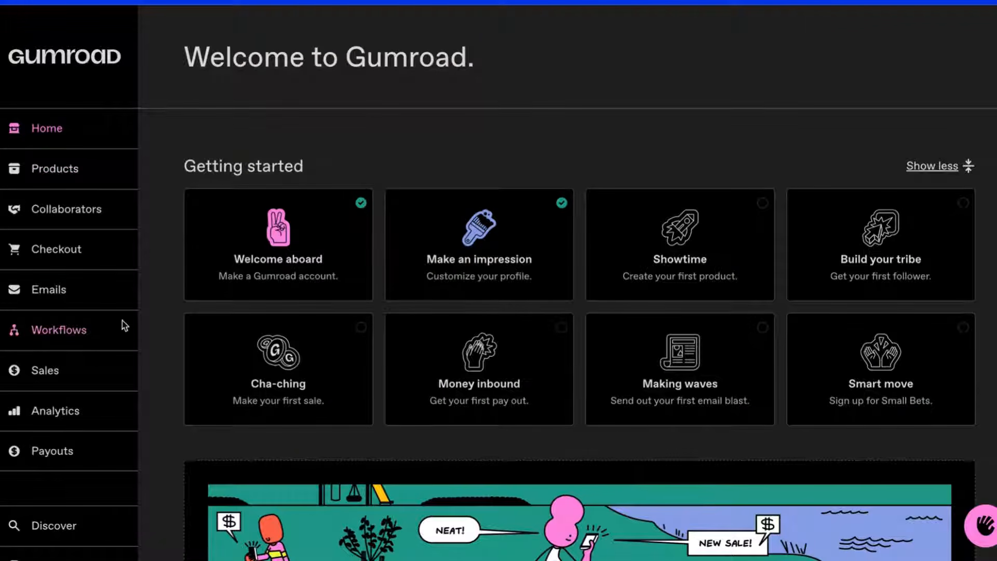
left_click(56, 457)
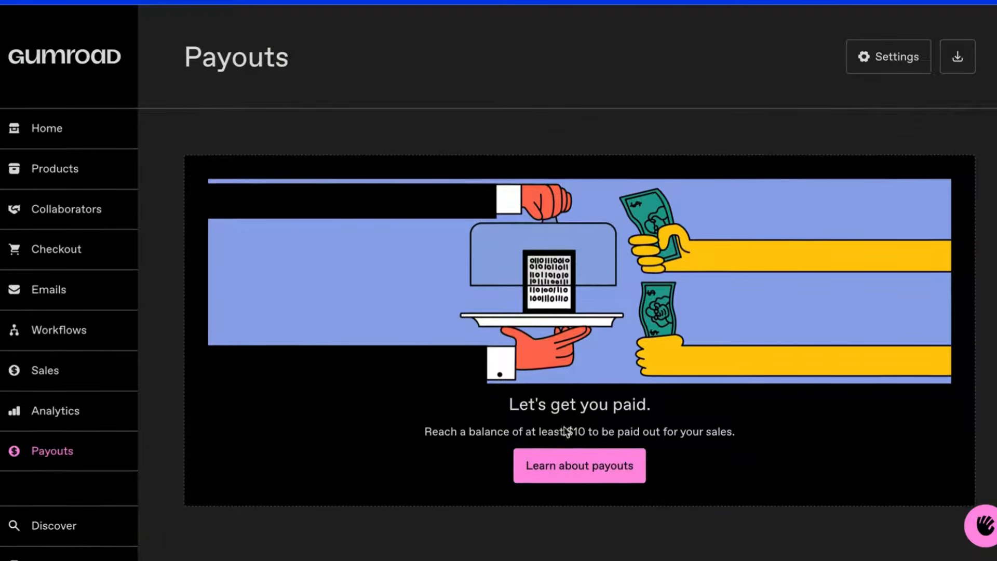
left_click(881, 58)
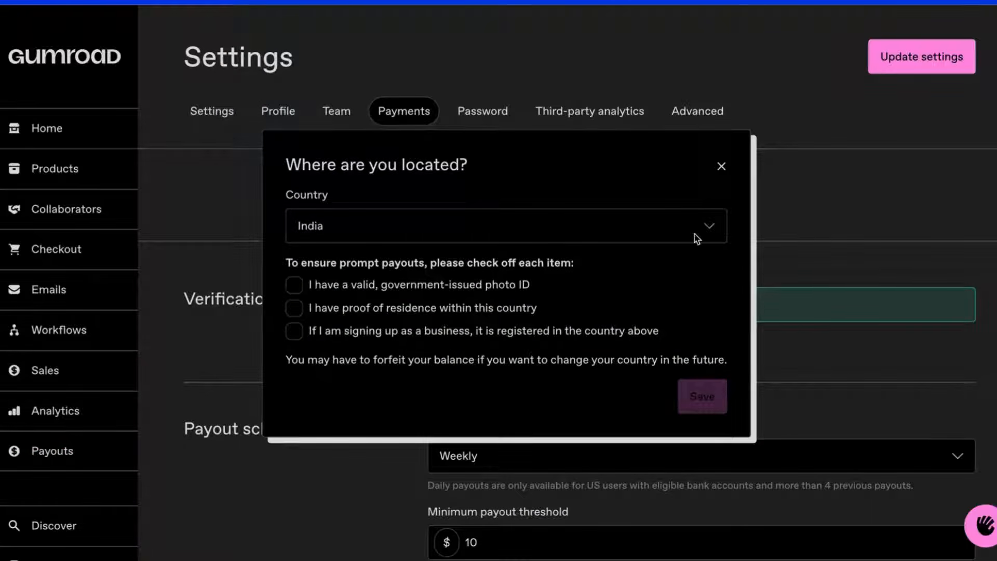
- Keep India as the country, confirm the photo ID, proof of residence and business registration items, and save the location
left_click(697, 239)
left_click(696, 235)
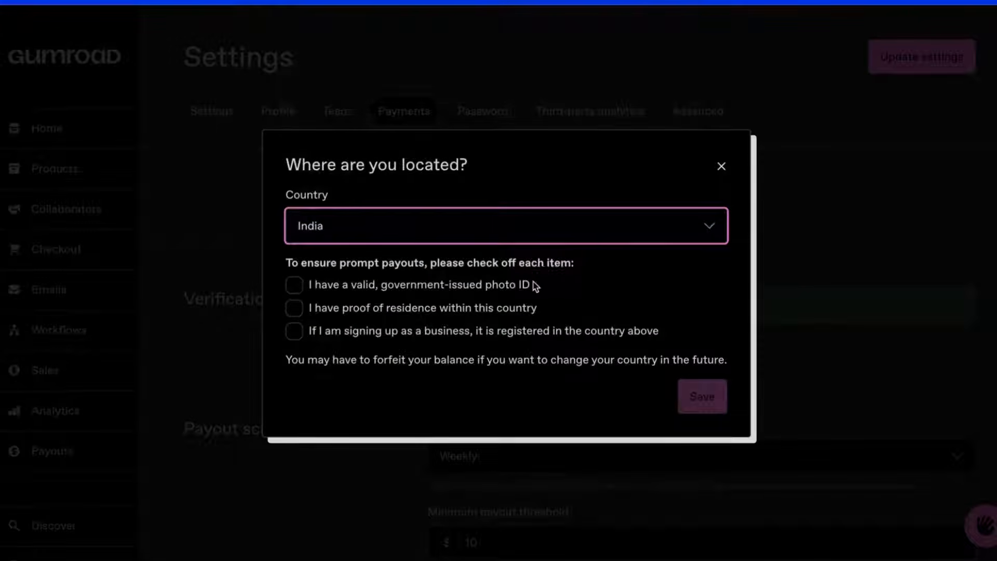
left_click(292, 287)
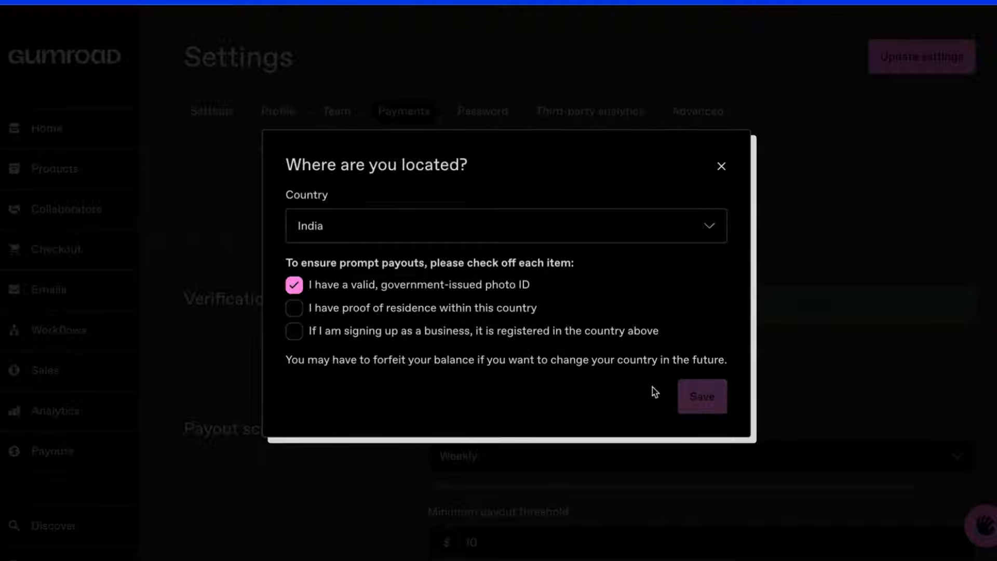
left_click(296, 309)
left_click(295, 332)
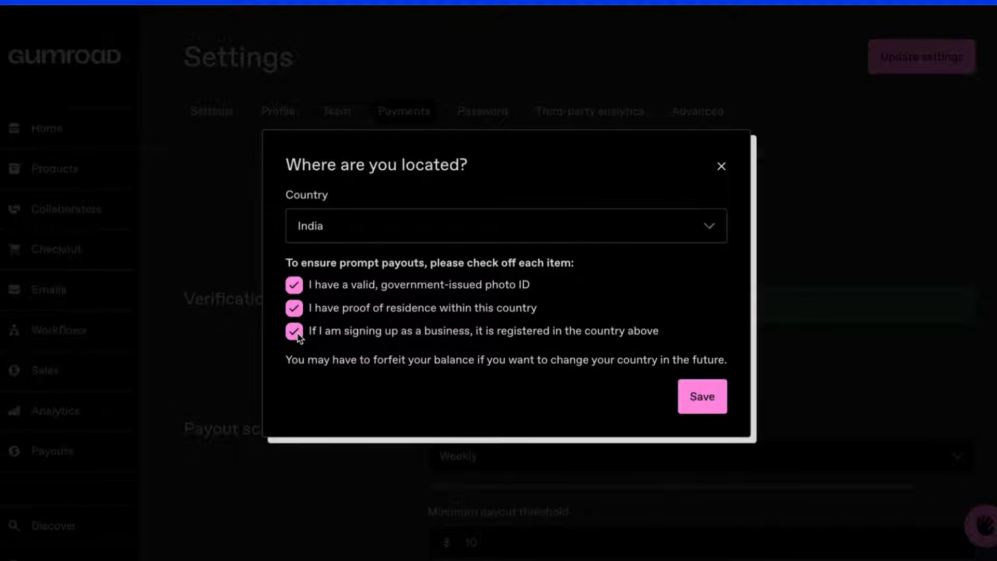
left_click(701, 398)
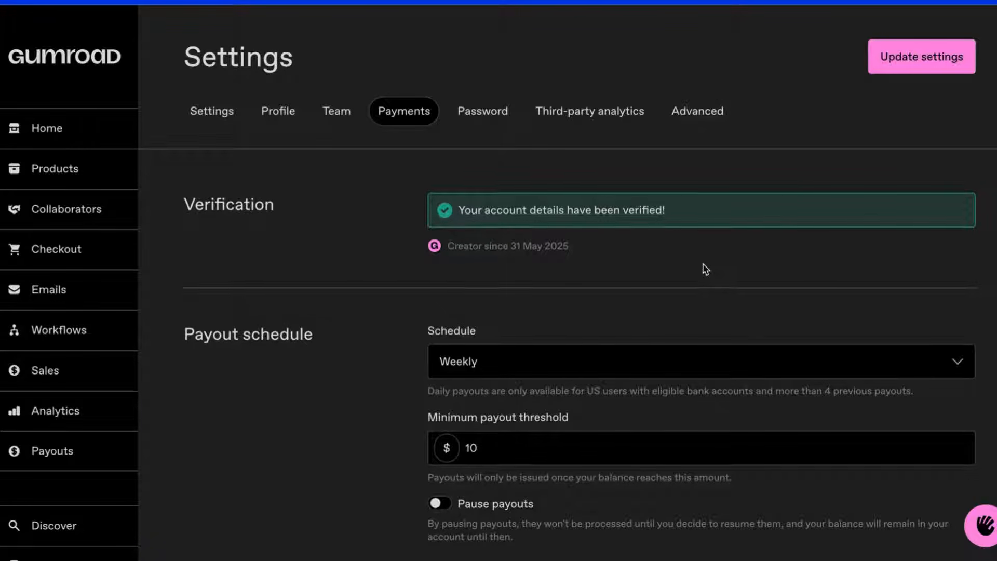
- Examine the payout schedule, the bank account payout method and its fees, and the personal details the form requires
scroll(706, 269, "down", 1)
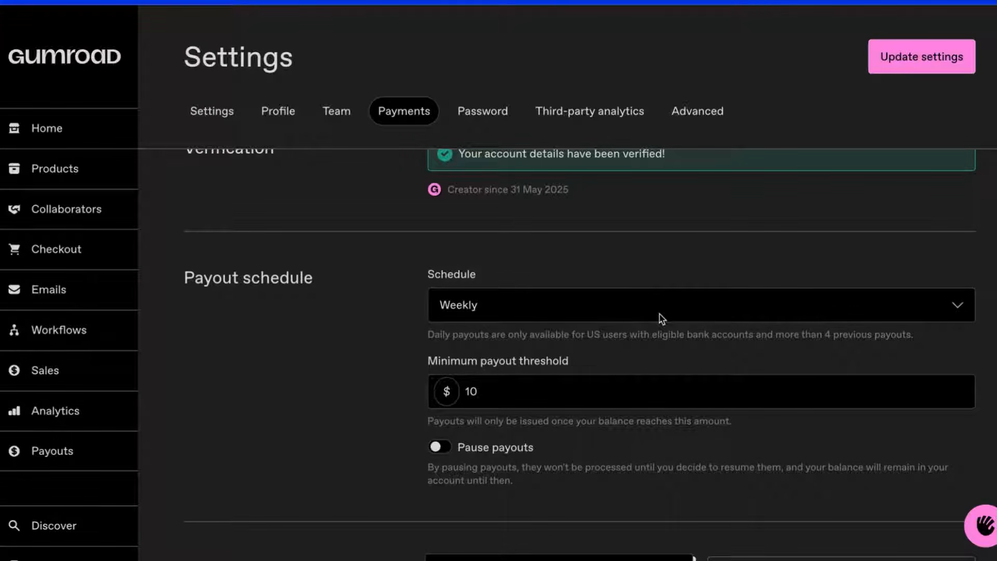
scroll(661, 318, "down", 1)
scroll(519, 340, "down", 2)
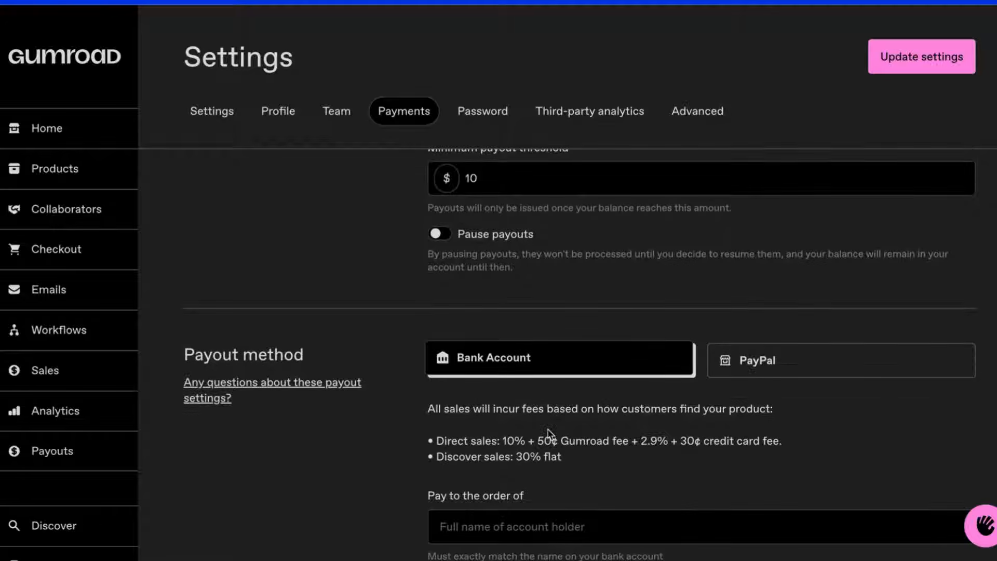
scroll(555, 364, "down", 1)
scroll(556, 366, "down", 1)
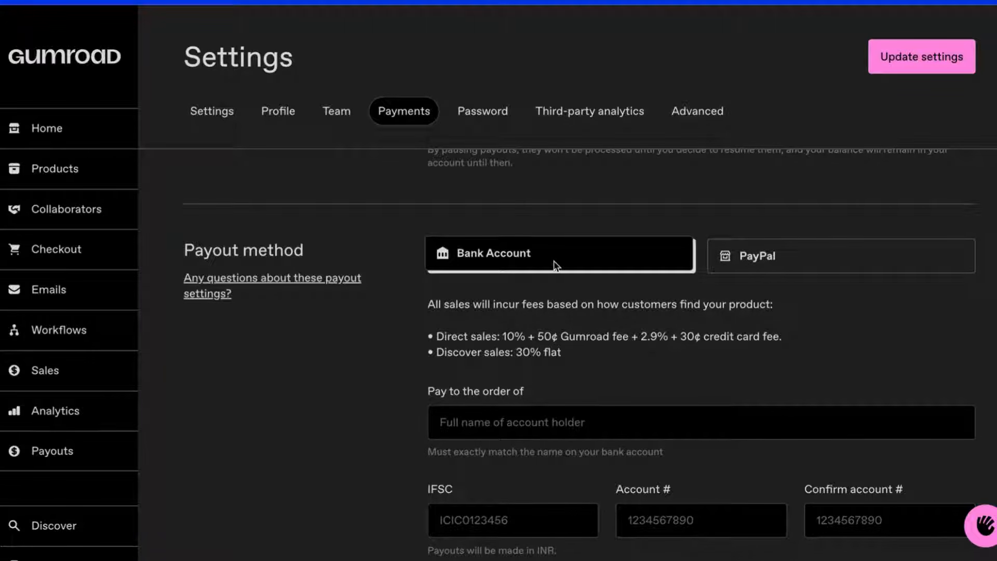
scroll(553, 426, "down", 3)
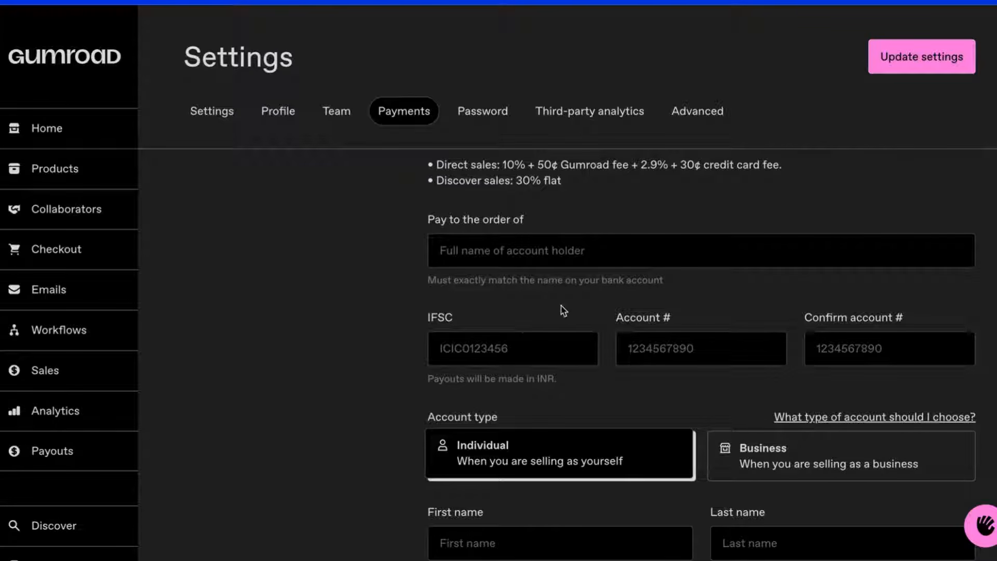
scroll(546, 310, "up", 1)
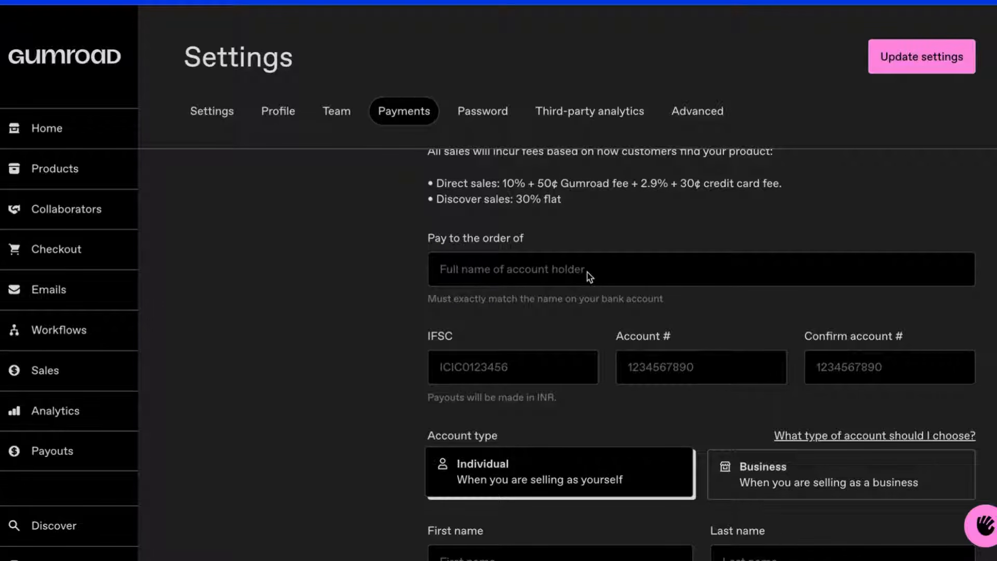
scroll(589, 276, "down", 2)
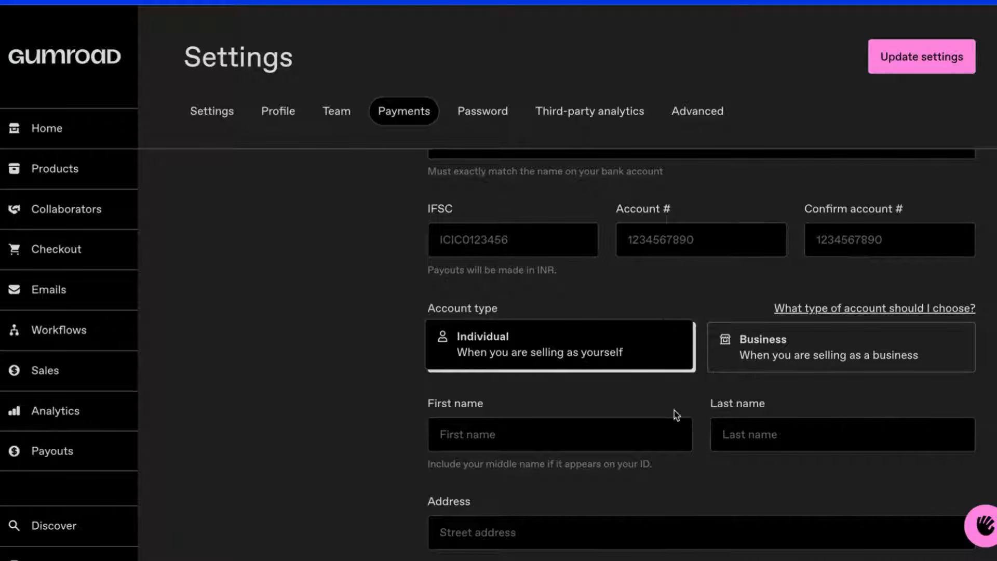
scroll(632, 389, "down", 2)
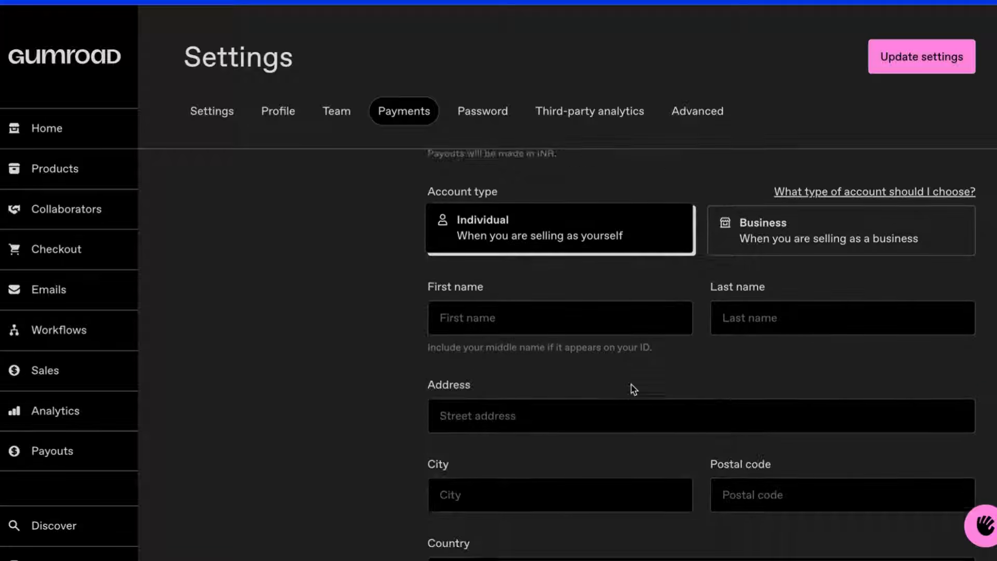
scroll(607, 439, "down", 5)
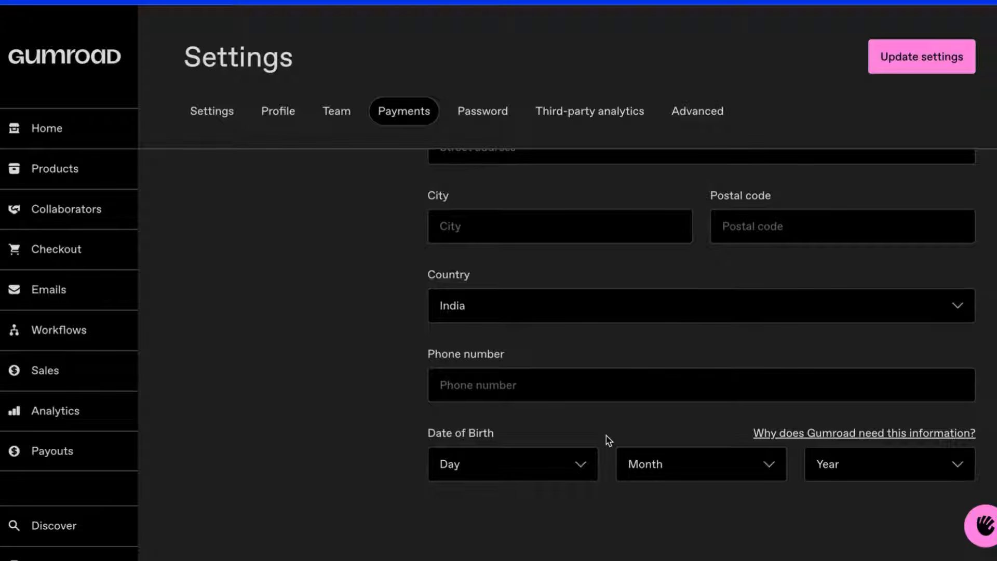
scroll(608, 439, "up", 15)
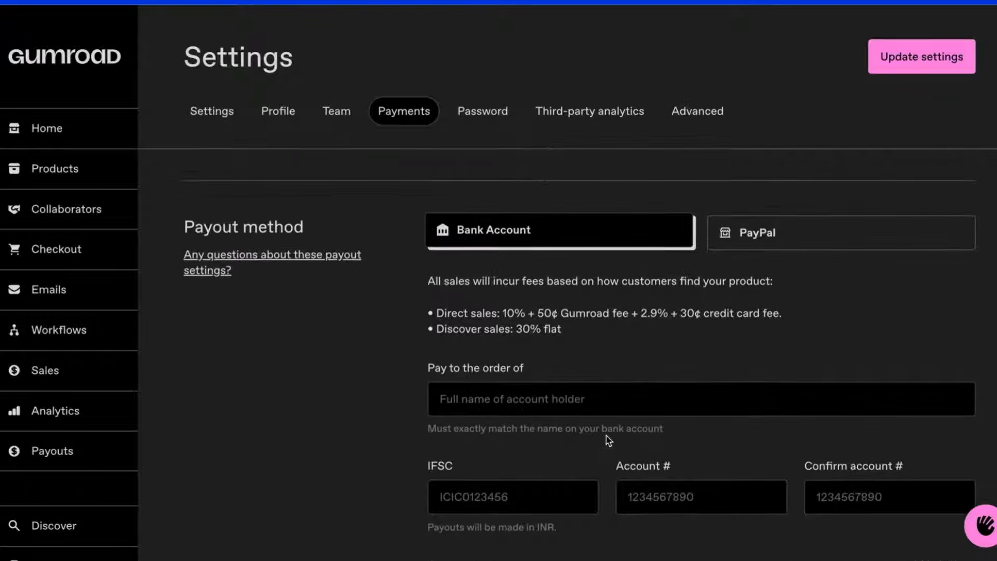
- Switch the payout method to PayPal and examine the account details it requires
left_click(757, 251)
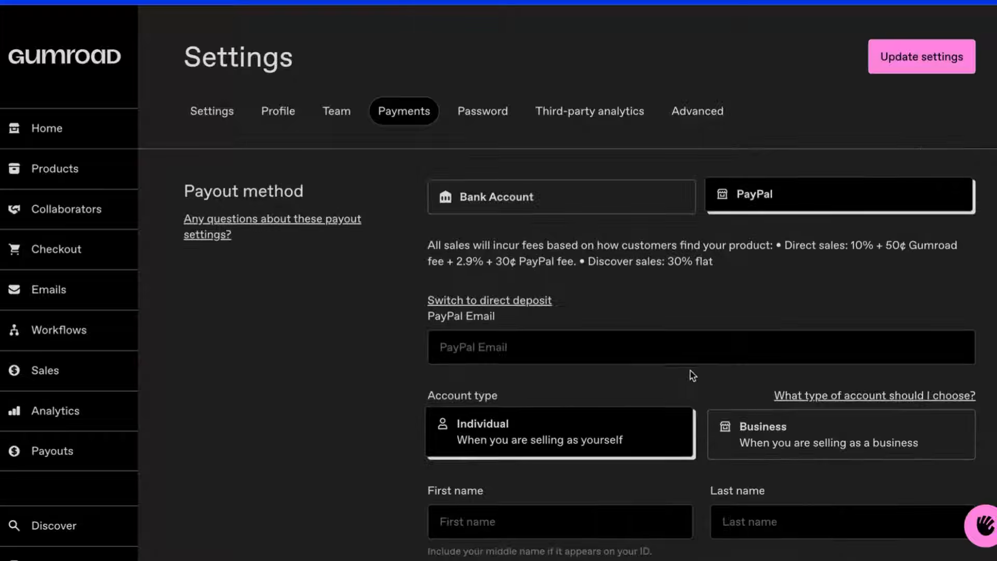
scroll(673, 367, "down", 1)
scroll(674, 367, "down", 2)
scroll(671, 363, "down", 1)
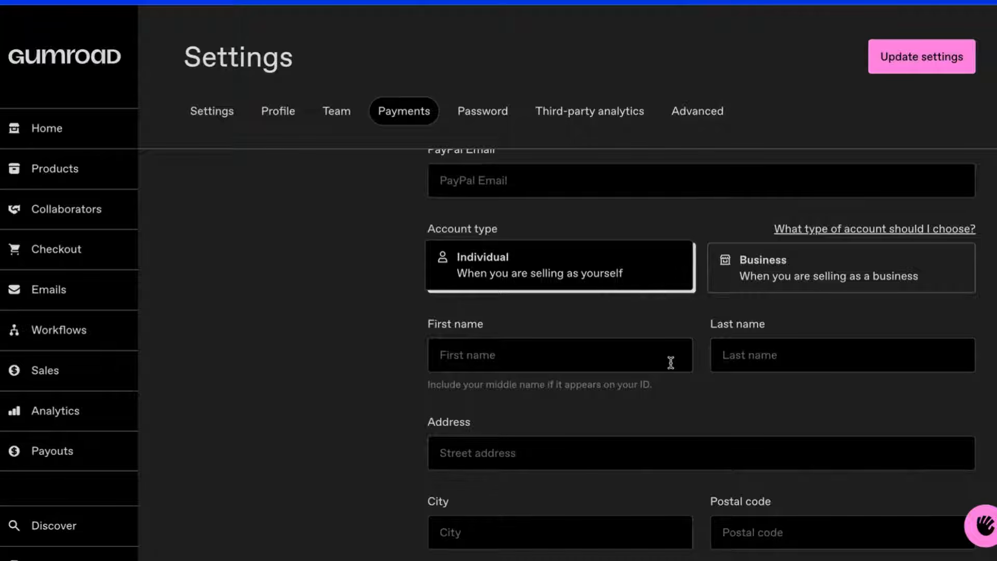
scroll(671, 363, "down", 6)
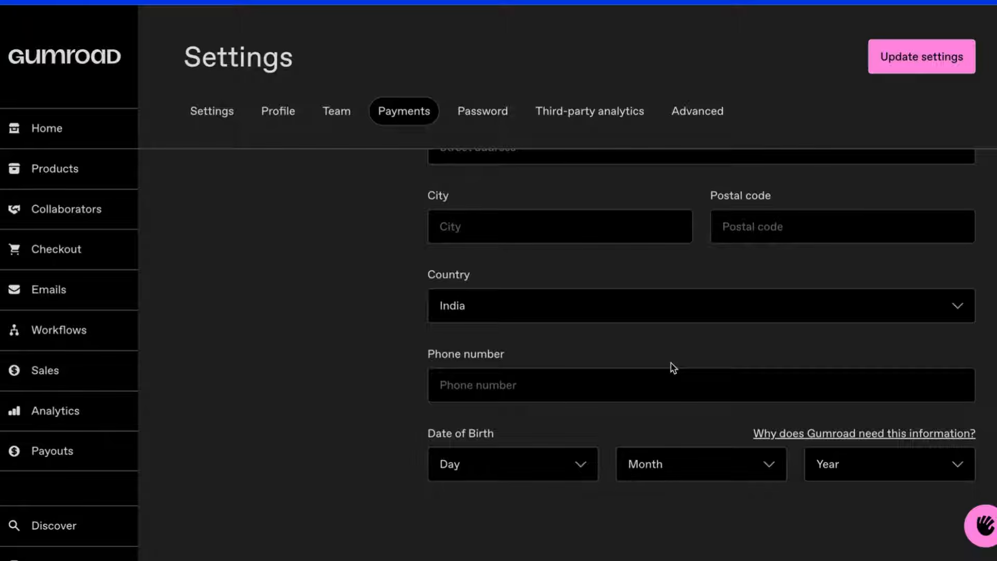
scroll(630, 367, "up", 10)
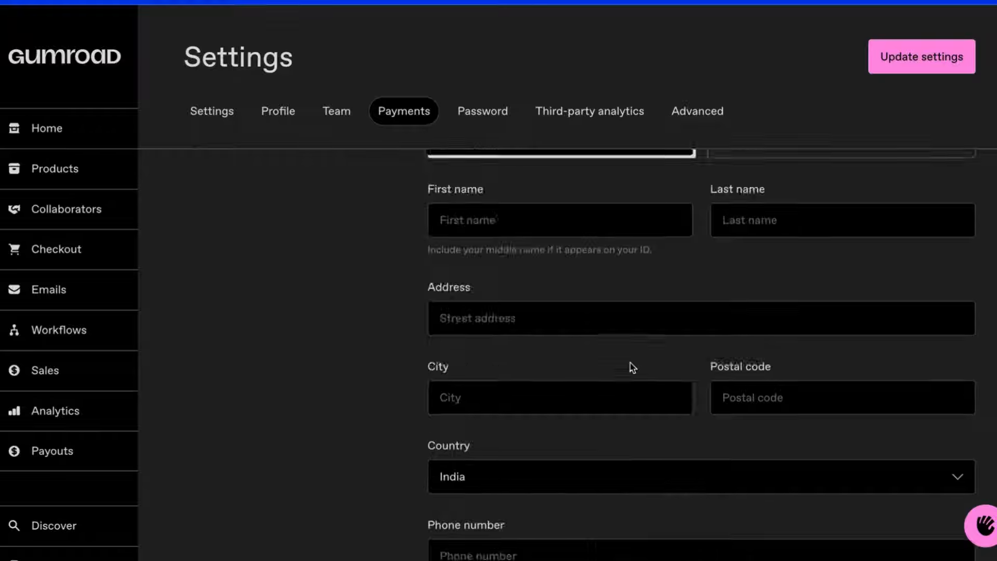
- Start a new product and name it "Indian Avatar set"
left_click(942, 57)
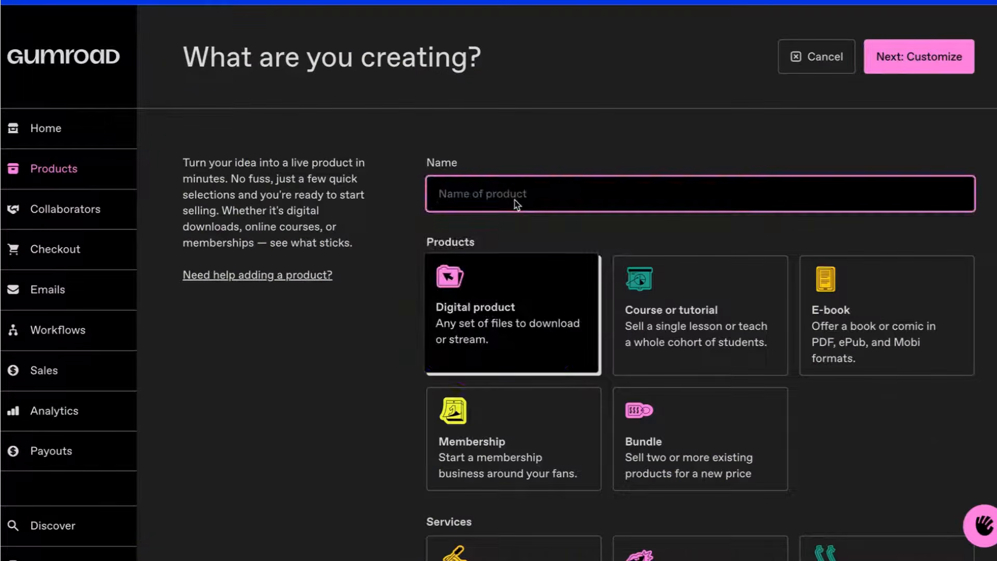
left_click(438, 208)
type("In")
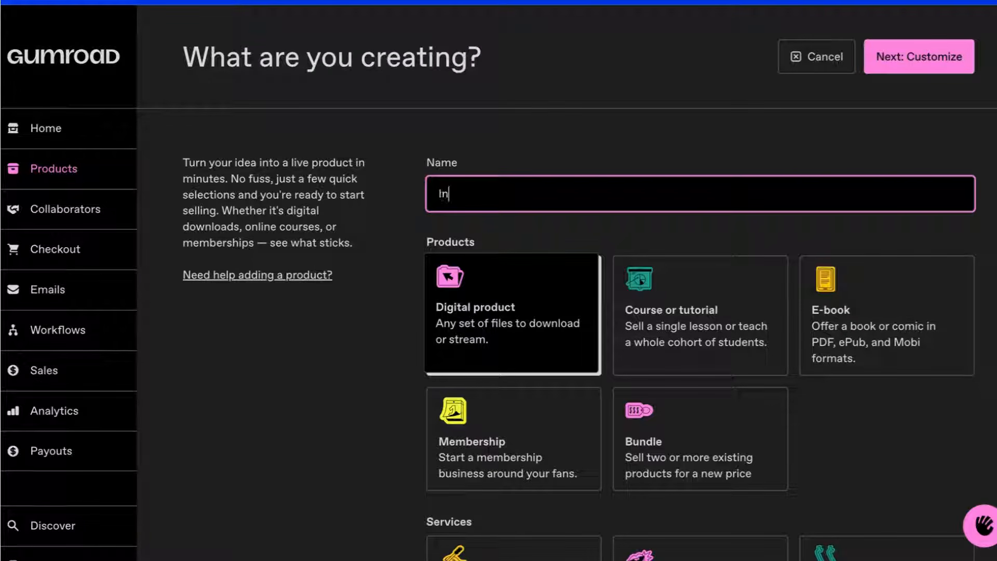
type("dian")
left_click(472, 209)
type("Avatar set")
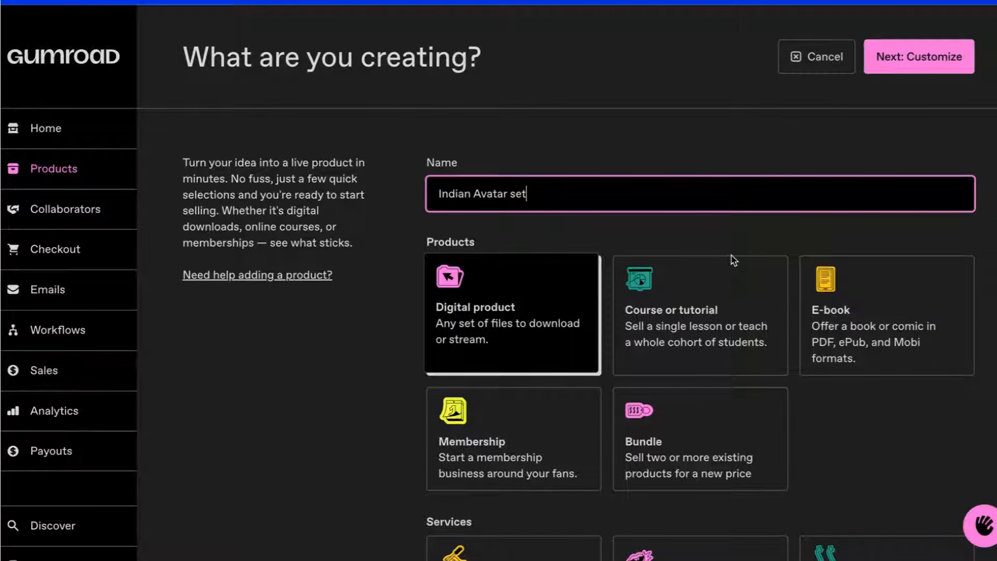
- Keep the Digital product type, set the price to $0, and continue to customizing the product
scroll(734, 260, "down", 5)
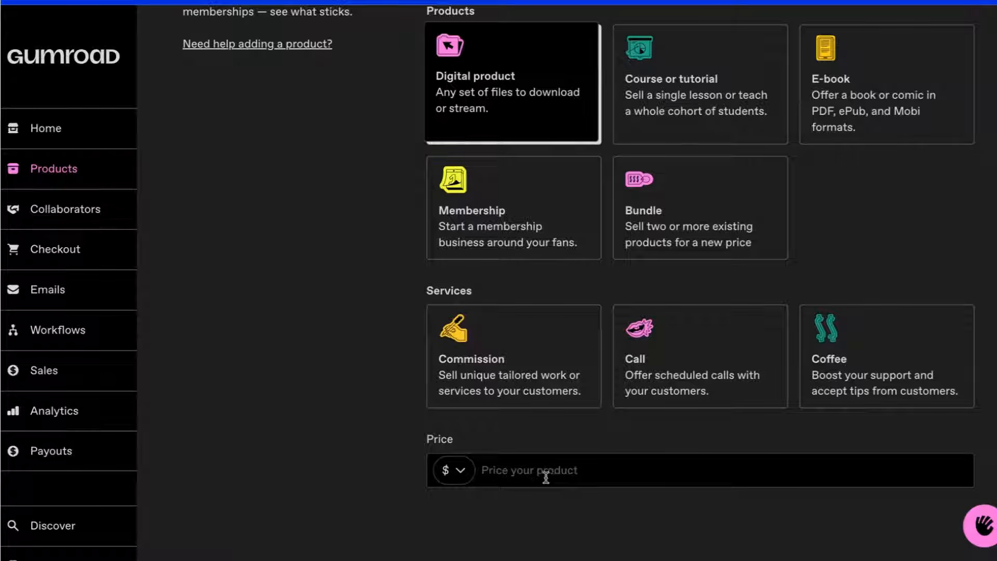
left_click(469, 479)
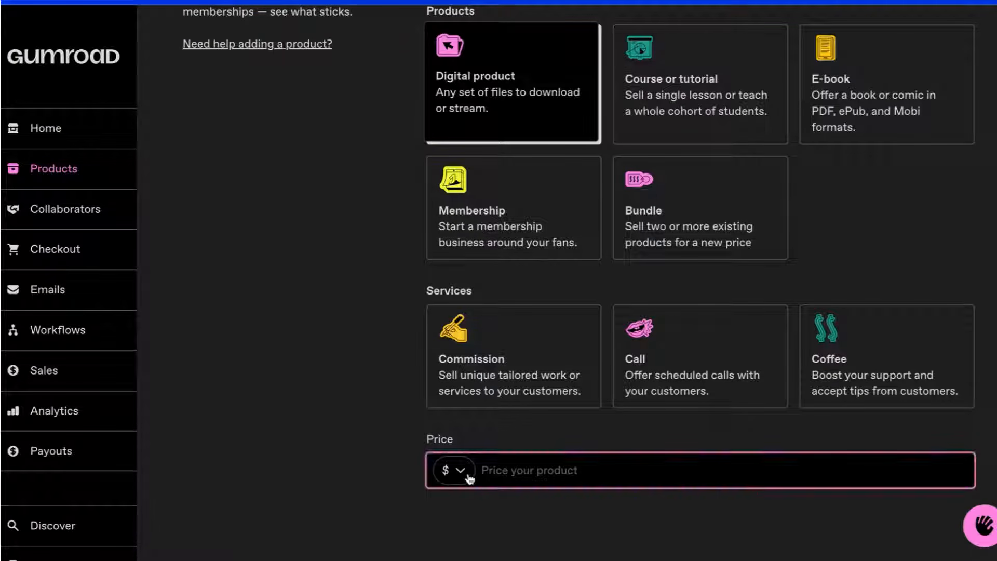
left_click(517, 466)
scroll(517, 465, "down", 1)
type("0")
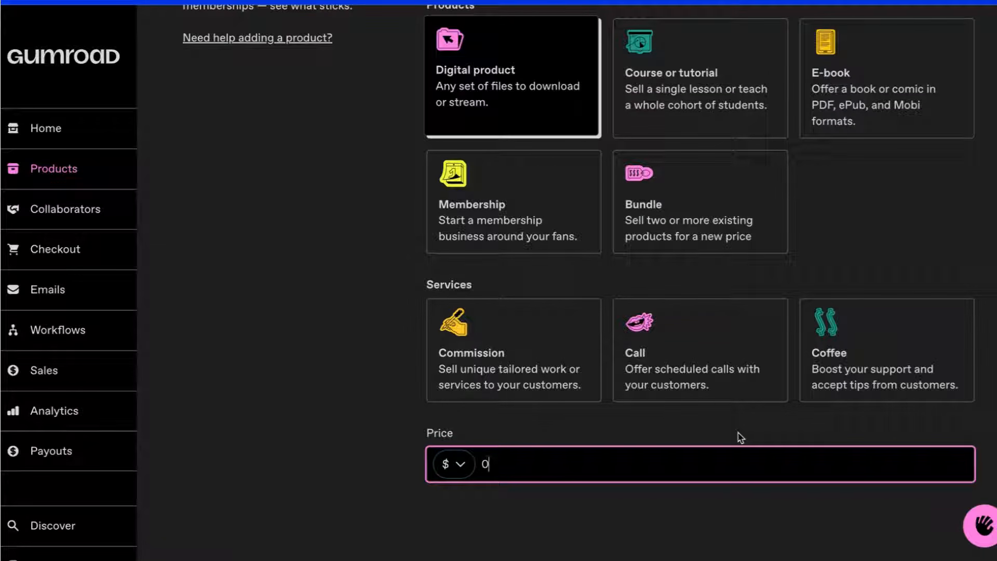
scroll(740, 437, "up", 5)
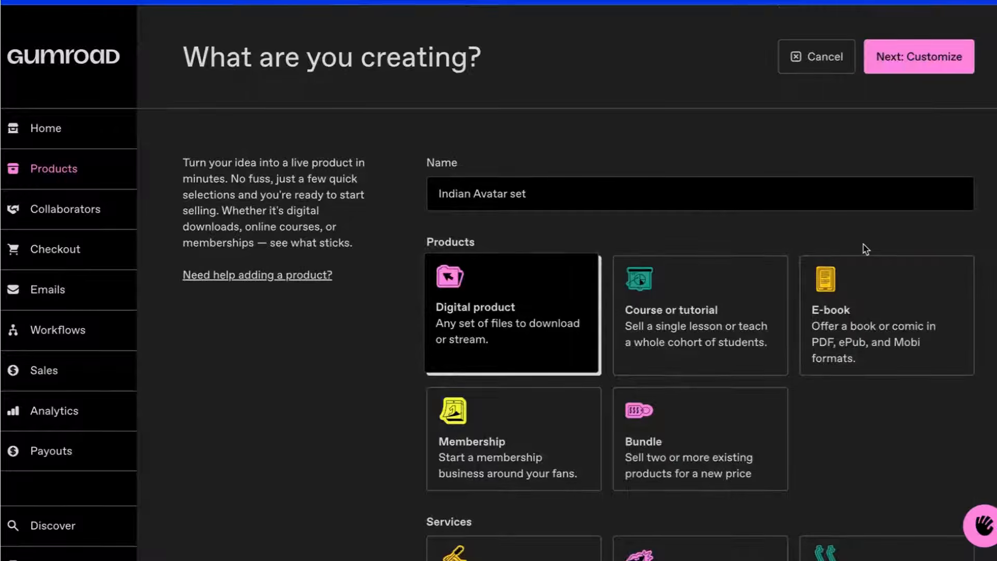
left_click(925, 68)
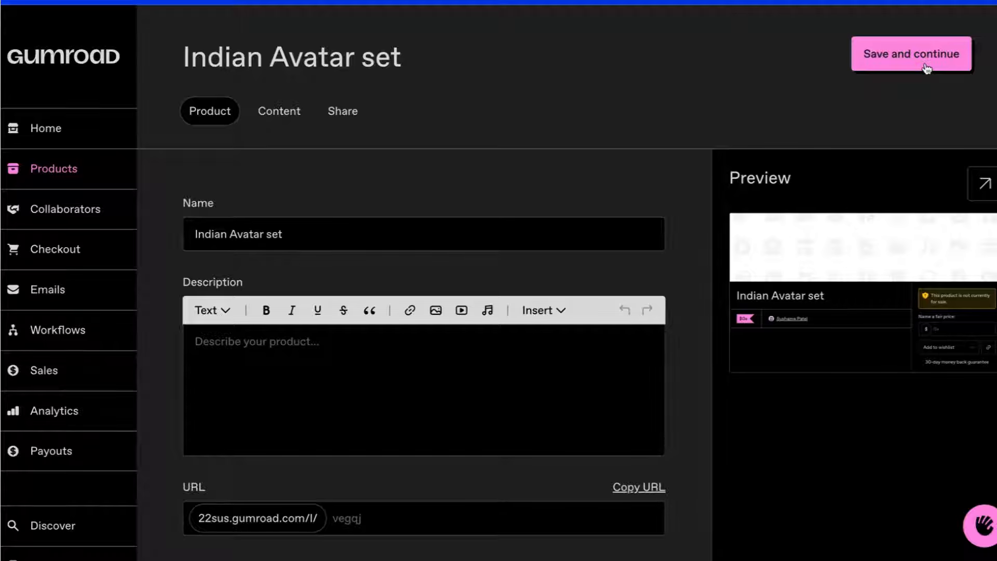
left_click(926, 68)
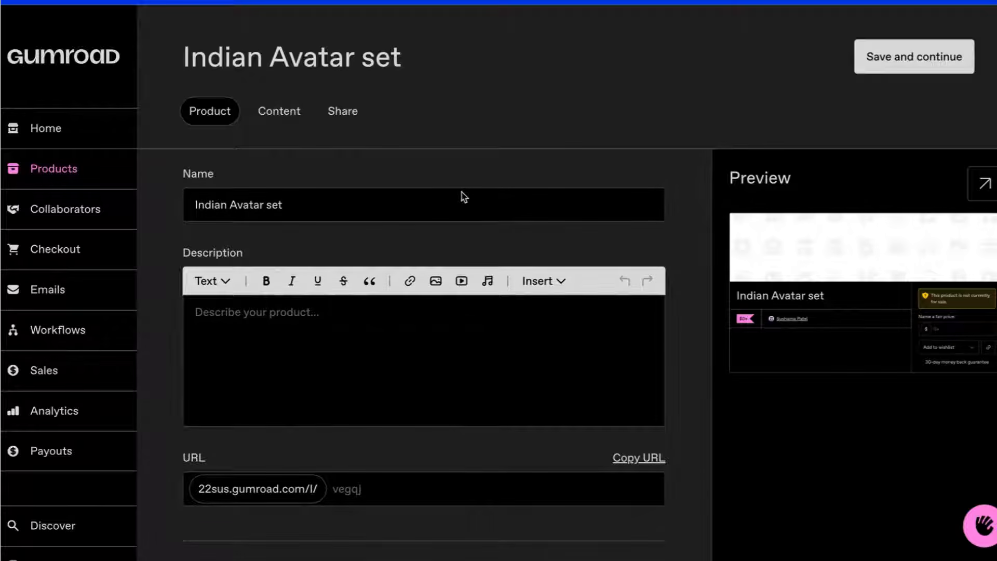
- Examine the cover and thumbnail upload sections of the product page for their required image sizes and formats
scroll(464, 197, "down", 3)
scroll(464, 197, "down", 3)
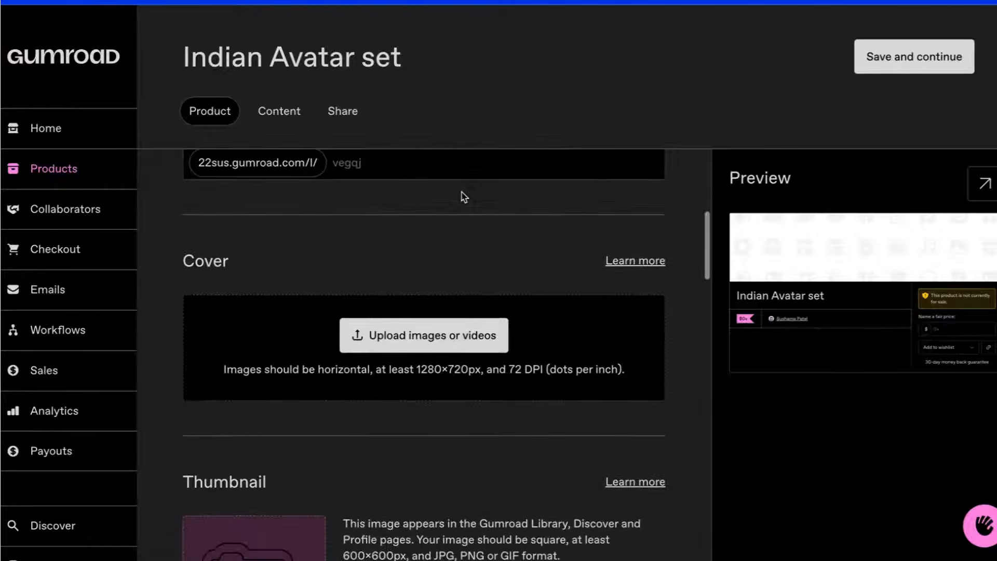
scroll(560, 237, "down", 1)
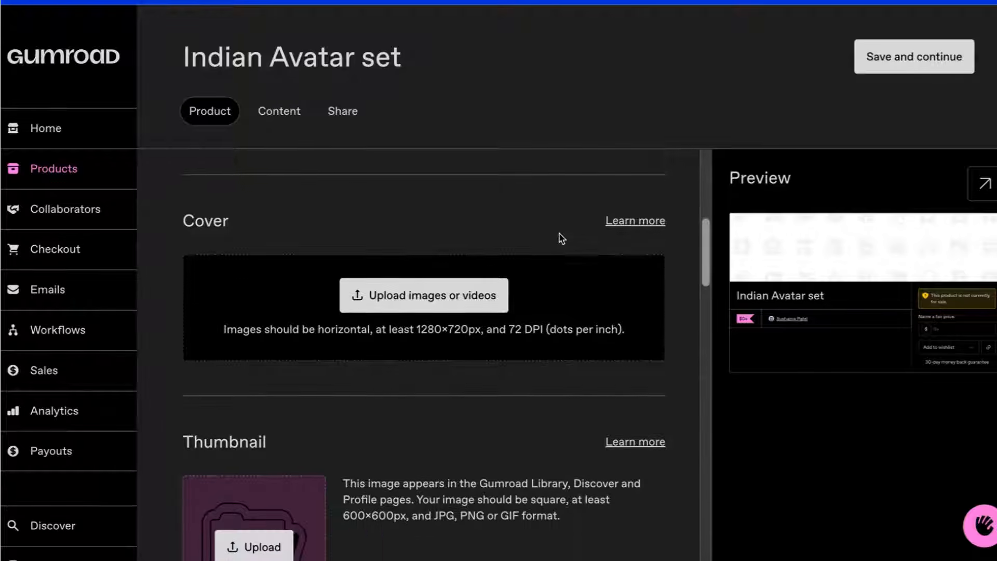
scroll(560, 239, "down", 1)
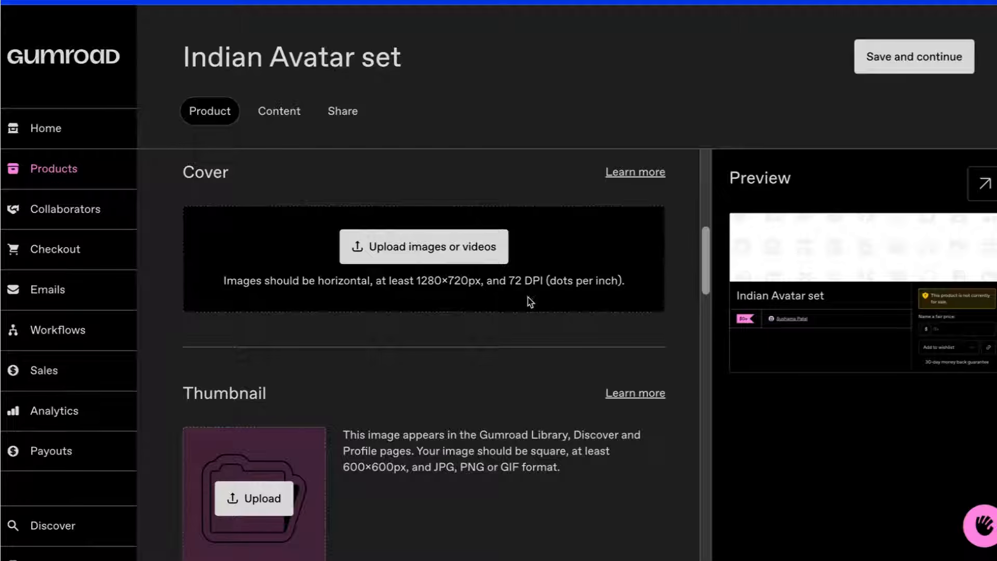
scroll(522, 324, "down", 4)
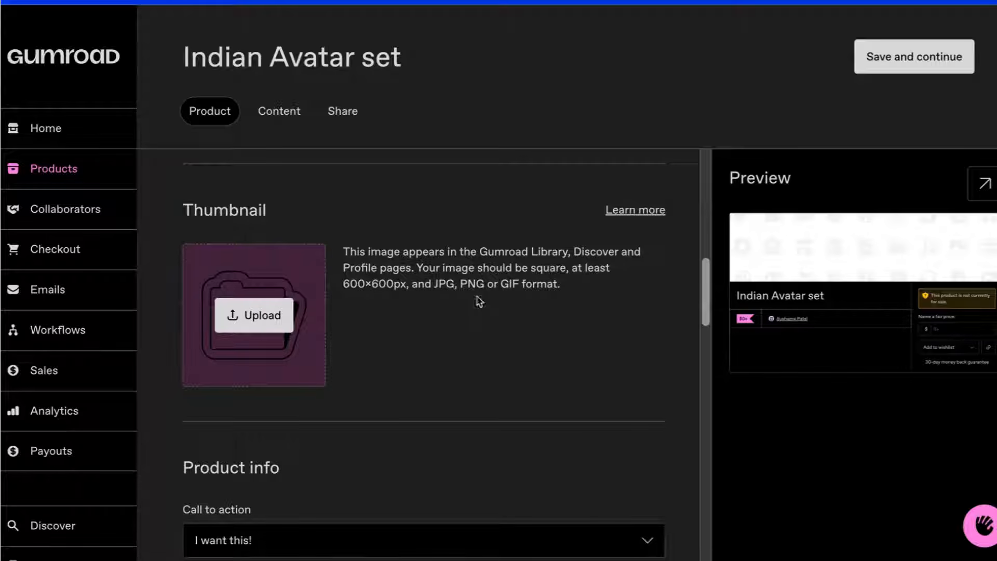
scroll(479, 301, "up", 10)
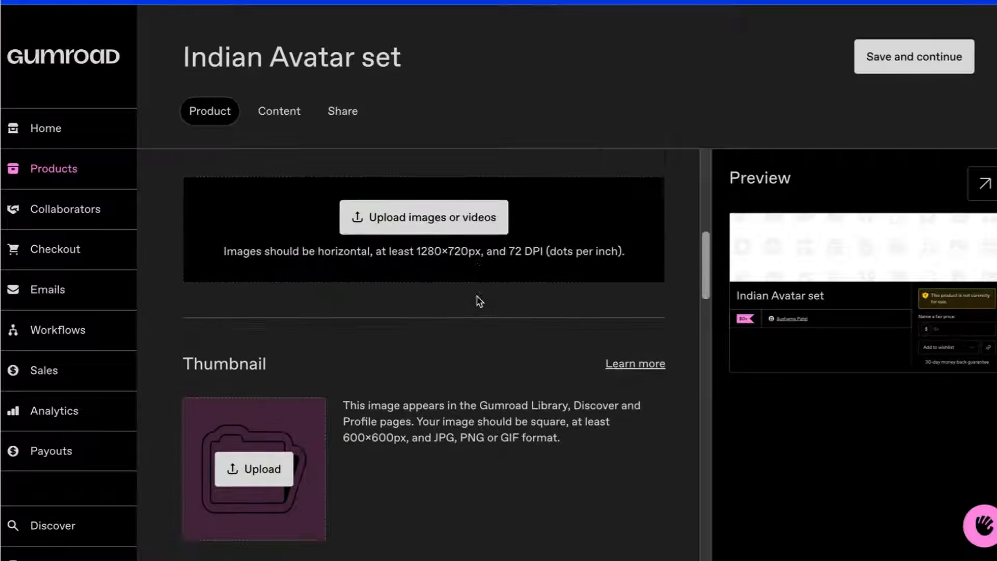
scroll(478, 299, "up", 1)
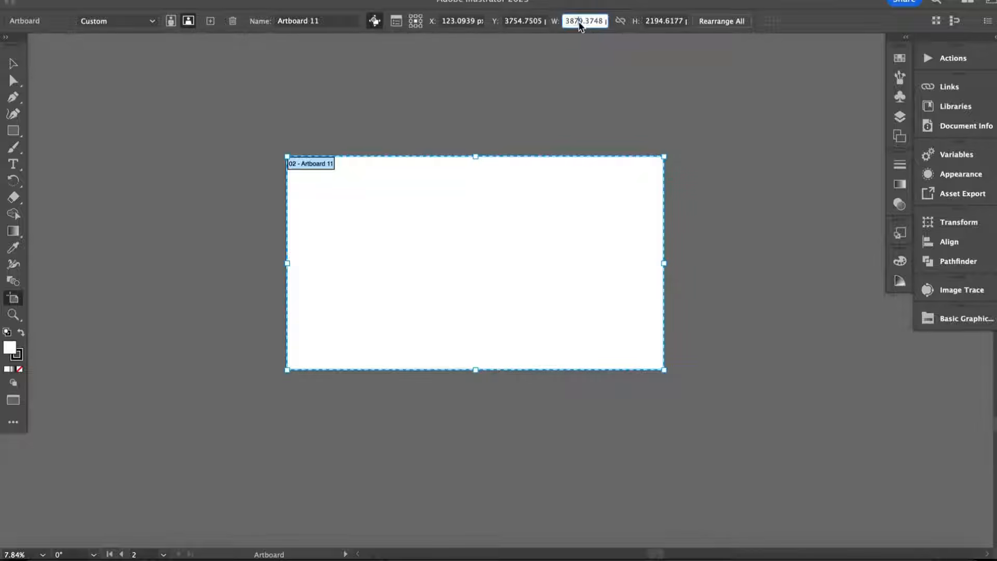
- Switch to Illustrator and resize the blank artboard to 1280 px wide by 720 px high
left_click(580, 24)
type("1280")
key("Tab")
type("720")
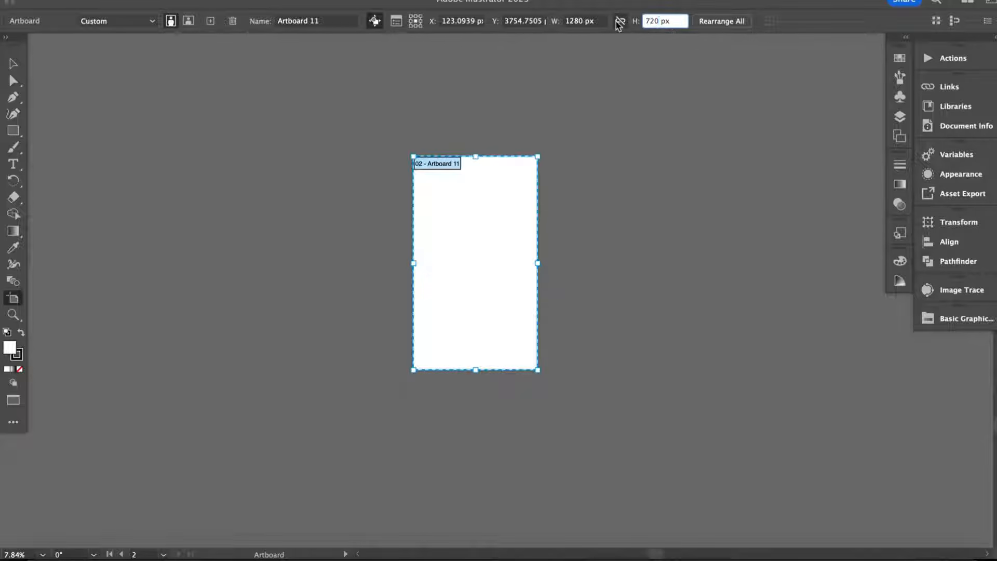
left_click(647, 54)
- Duplicate the 1280 × 720 px artboard, place the copy beside the original, and leave artboard editing
scroll(474, 209, "up", 2)
scroll(474, 209, "down", 1)
scroll(474, 209, "up", 2)
scroll(474, 209, "right", 3)
left_click(410, 286)
left_click_drag(380, 284, 687, 304)
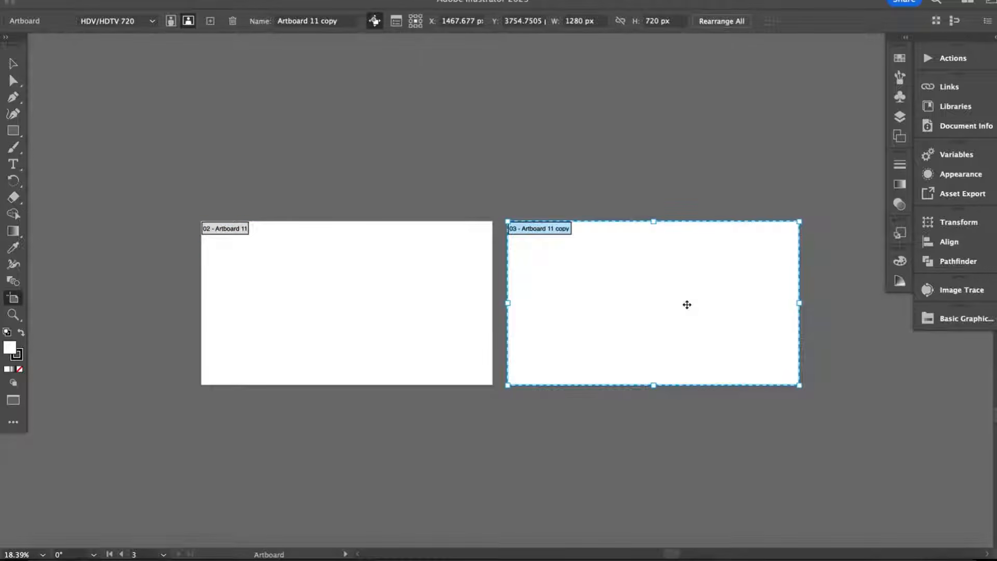
key("Escape")
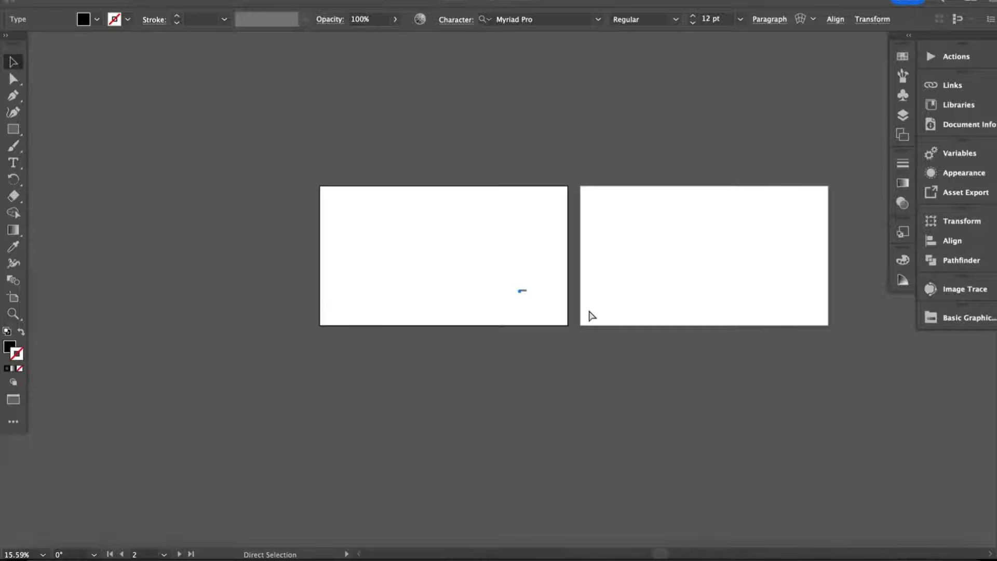
- Paste the group of seven Indian avatars, scale it down, and fit it inside the first artboard
key("ctrl+v")
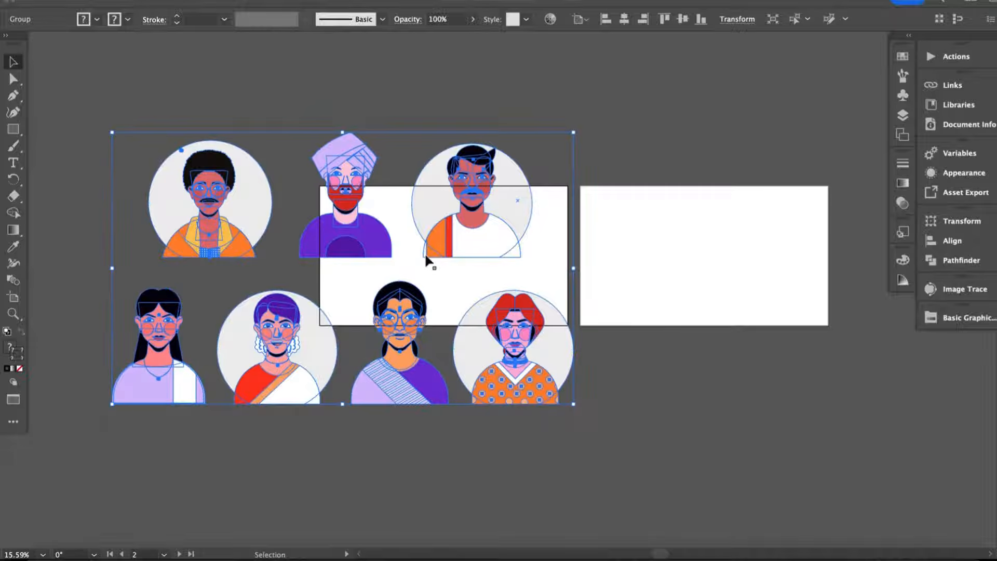
left_click_drag(114, 135, 209, 203)
scroll(451, 291, "up", 3)
left_click_drag(391, 232, 529, 217)
scroll(529, 217, "right", 2)
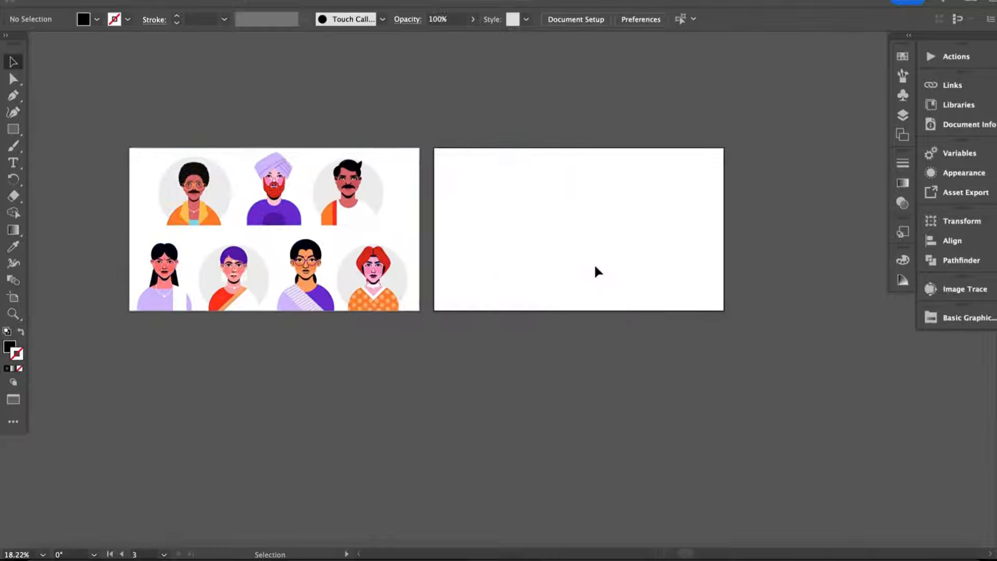
- Round the corners of the pink rectangle behind the first avatar and copy it behind the other two upper-row avatars
scroll(636, 328, "up", 2)
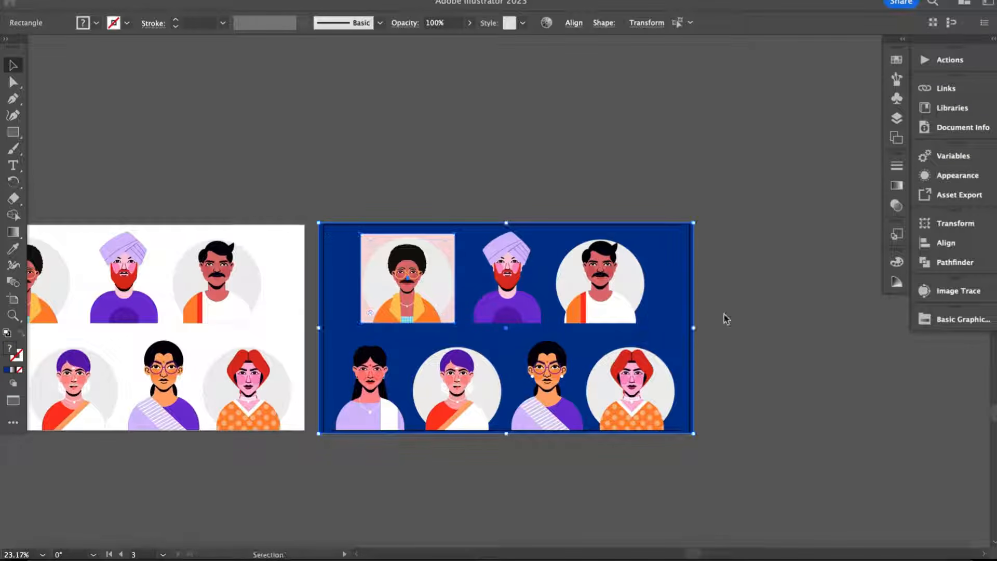
left_click(724, 318)
scroll(430, 299, "up", 3)
left_click(477, 189)
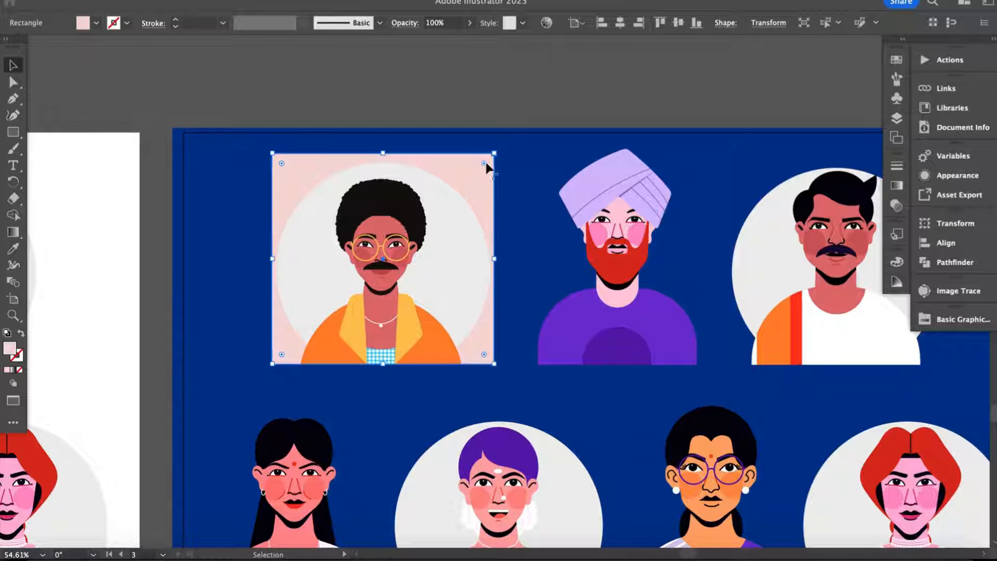
scroll(483, 177, "down", 2)
left_click(541, 107)
left_click(473, 193)
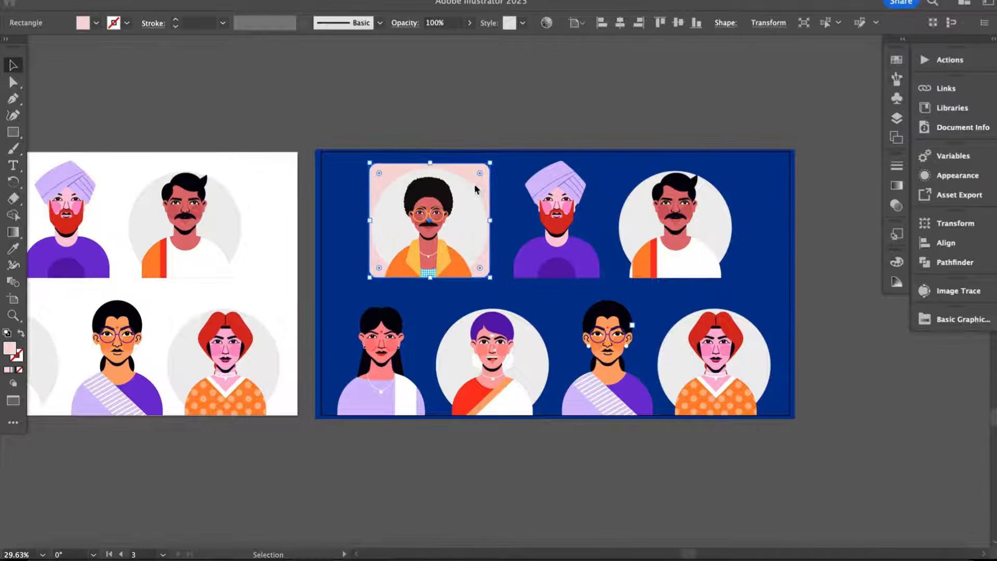
left_click_drag(469, 178, 597, 190)
key("super+d")
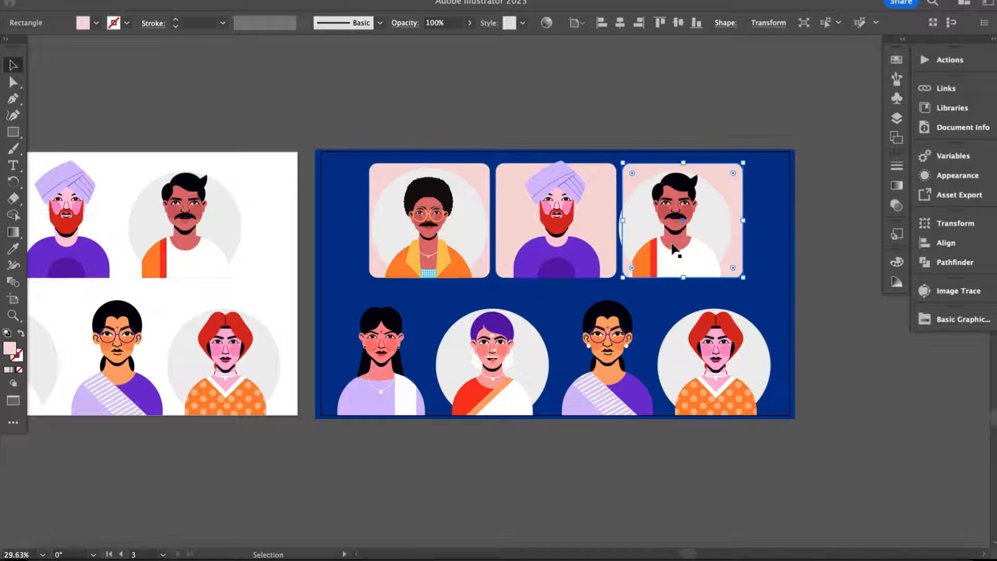
- Ungroup the avatars on the blue background and centre the third upper-row man on his pink card
scroll(672, 243, "right", 1)
left_click(672, 235)
right_click(671, 232)
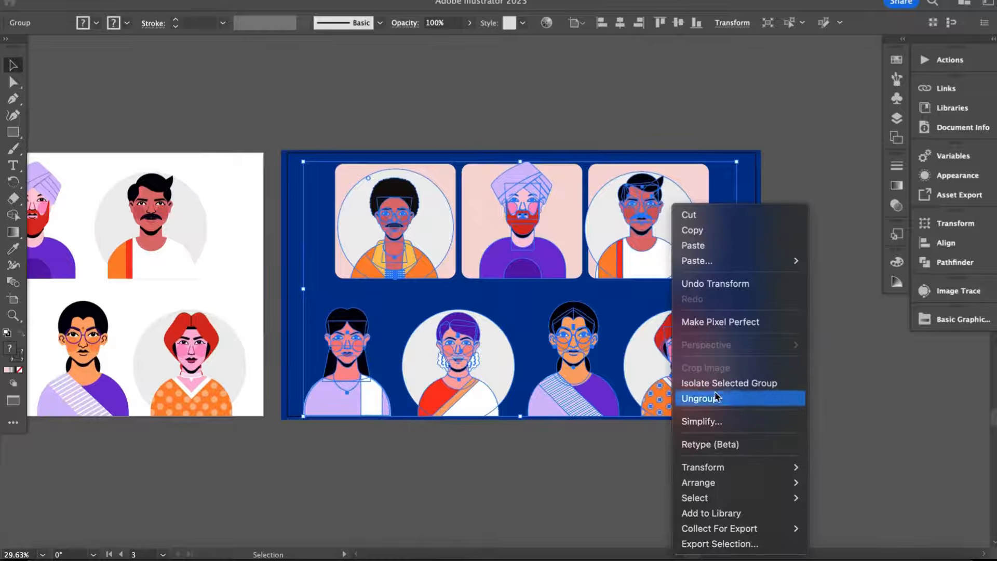
left_click(701, 459)
left_click(819, 296)
left_click(643, 249)
left_click(642, 249, "shift")
left_click_drag(641, 234, 649, 233)
left_click(779, 216)
left_click(701, 180)
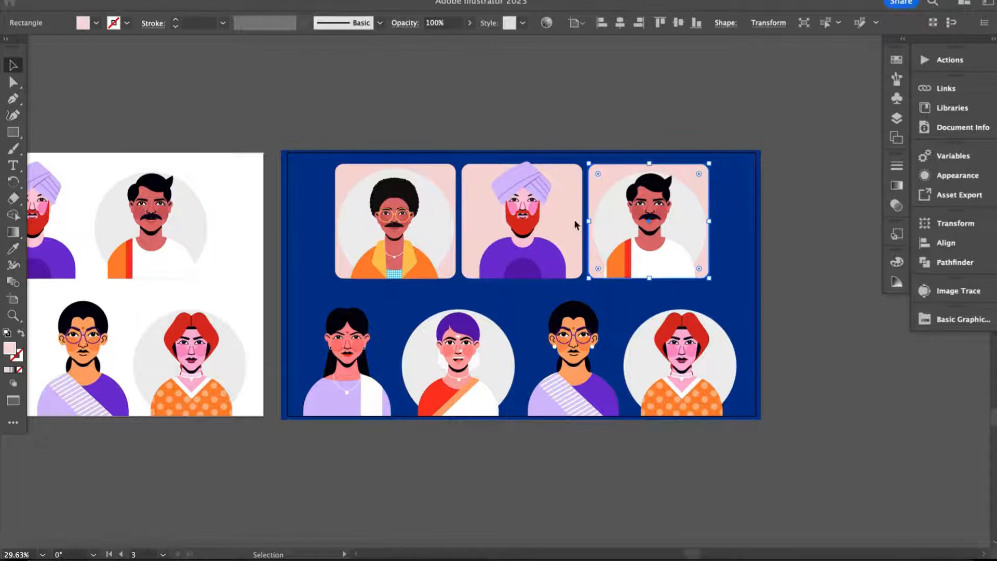
- Copy the pink card behind the red-haired lower-row avatar and recolor the circles behind the carded avatars a darker pink
left_click_drag(687, 173, 721, 316)
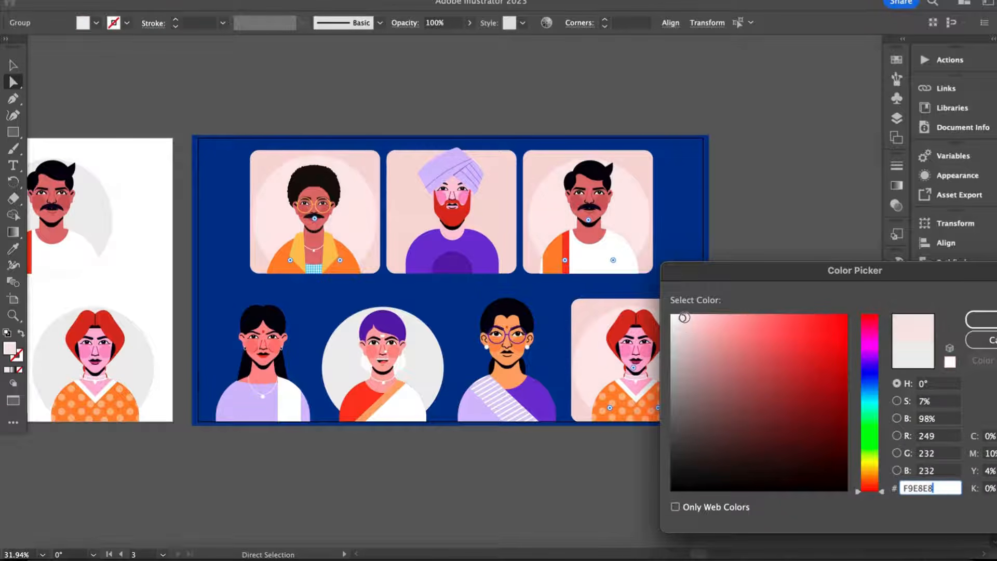
type("E5C3C3")
left_click_drag(699, 332, 698, 333)
left_click(691, 334)
left_click(980, 319)
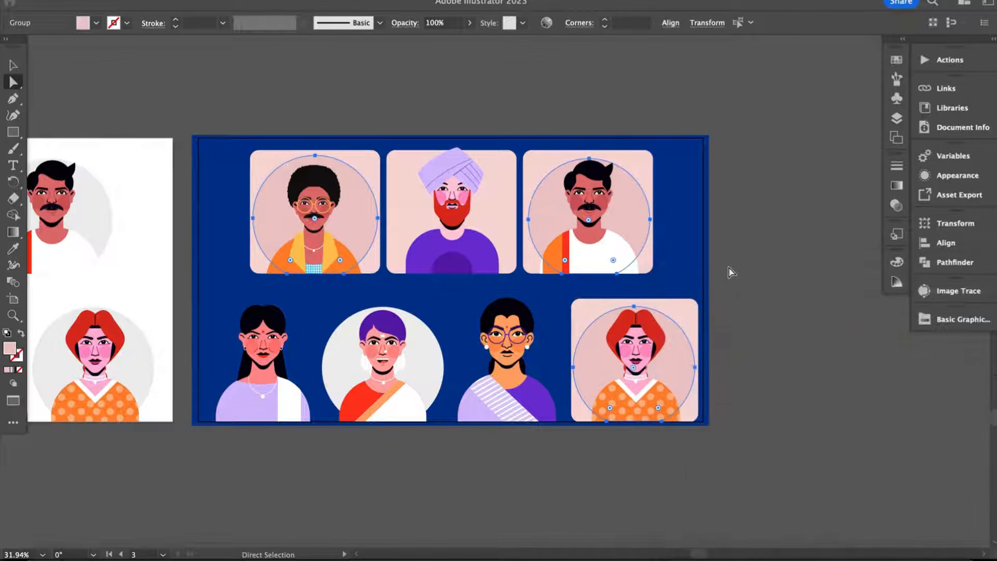
- Copy the pink card from the red-haired avatar behind the remaining three avatars in the lower row
left_click(728, 272)
key("v")
left_click(680, 311)
left_click_drag(678, 306, 549, 330)
key("super+d")
key("super+d")
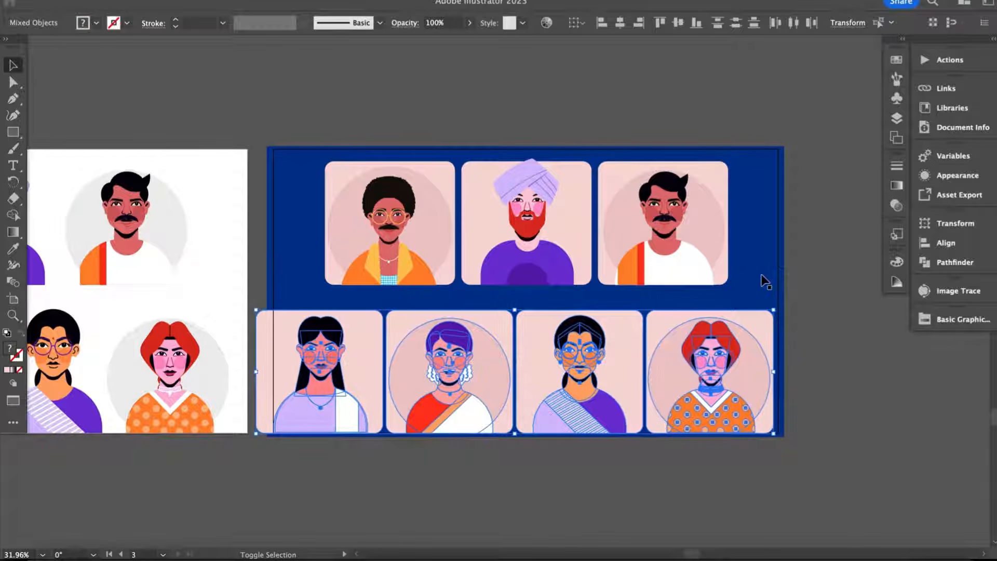
- Nudge the lower row of four avatar cards sideways to centre it on the blue background
key("shift+Right")
key("shift+Right")
key("shift+Right")
key("shift+Right")
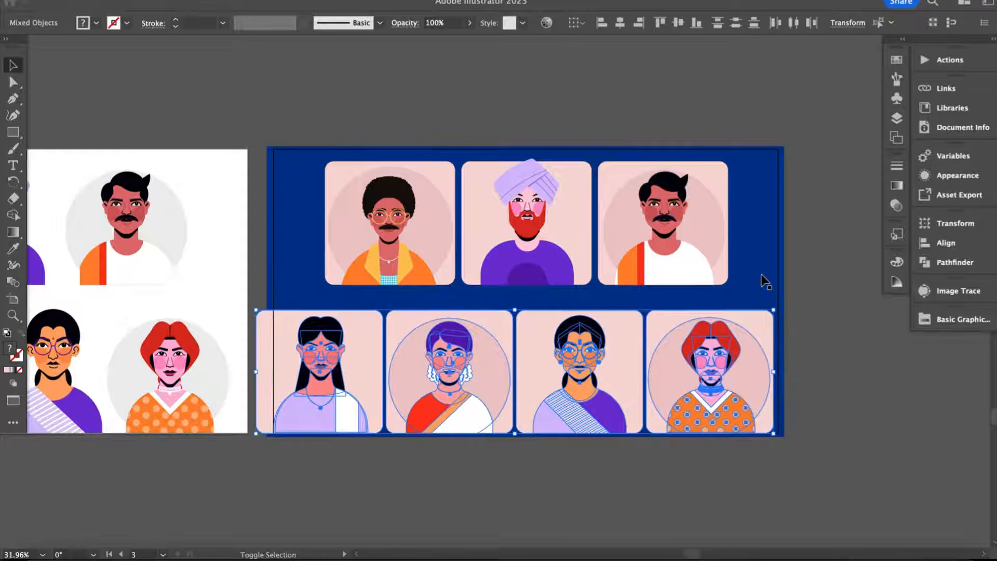
key("shift+Right")
key("shift+Right")
key("shift+Right")
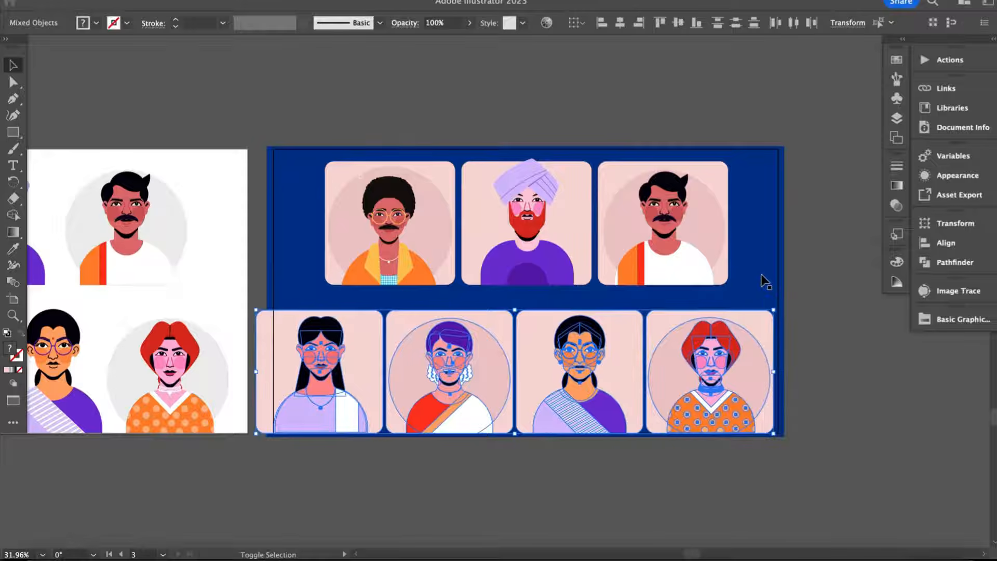
key("shift+Right")
key("shift+Right")
key("shift+Right")
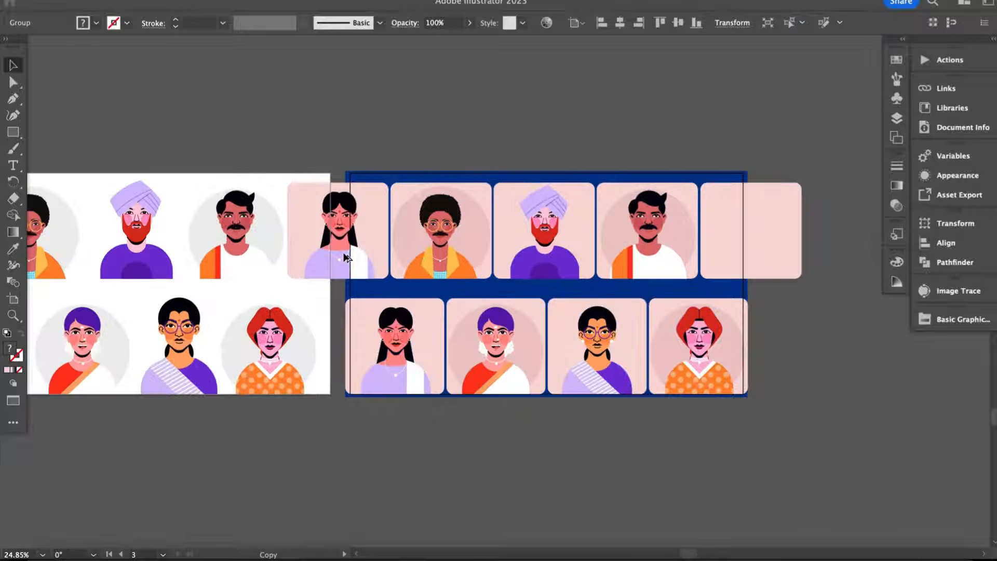
- Fill the extra cards at both ends of the upper row with copies of avatars from the lower row
left_click_drag(341, 252, 347, 257)
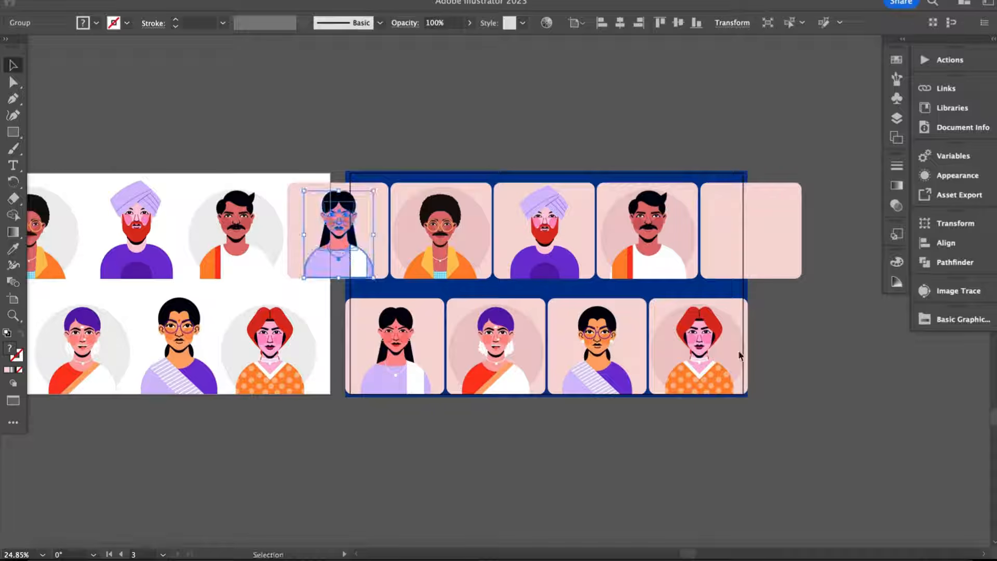
left_click_drag(512, 374, 772, 257)
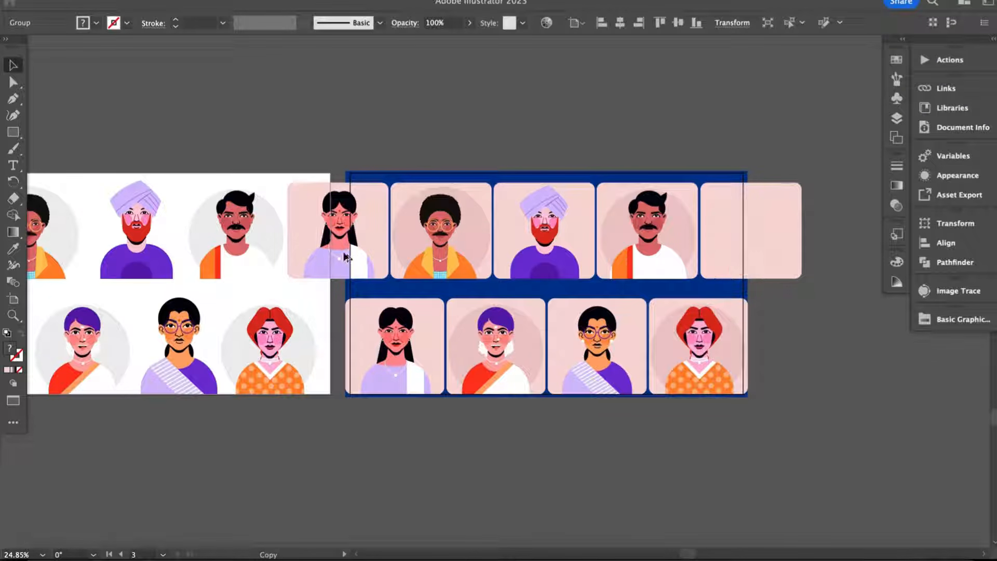
left_click_drag(347, 256, 341, 249)
left_click(716, 367)
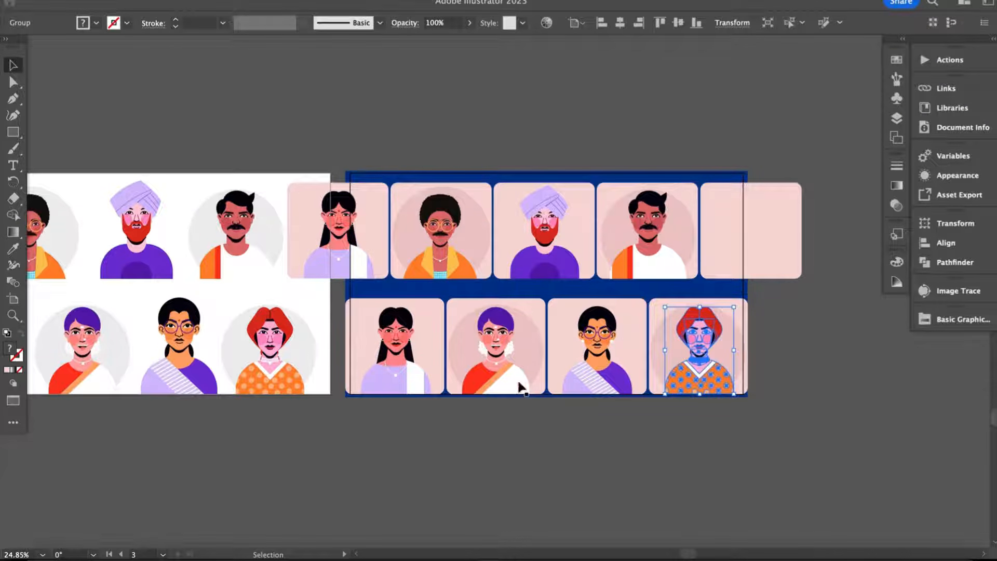
left_click_drag(521, 387, 783, 266)
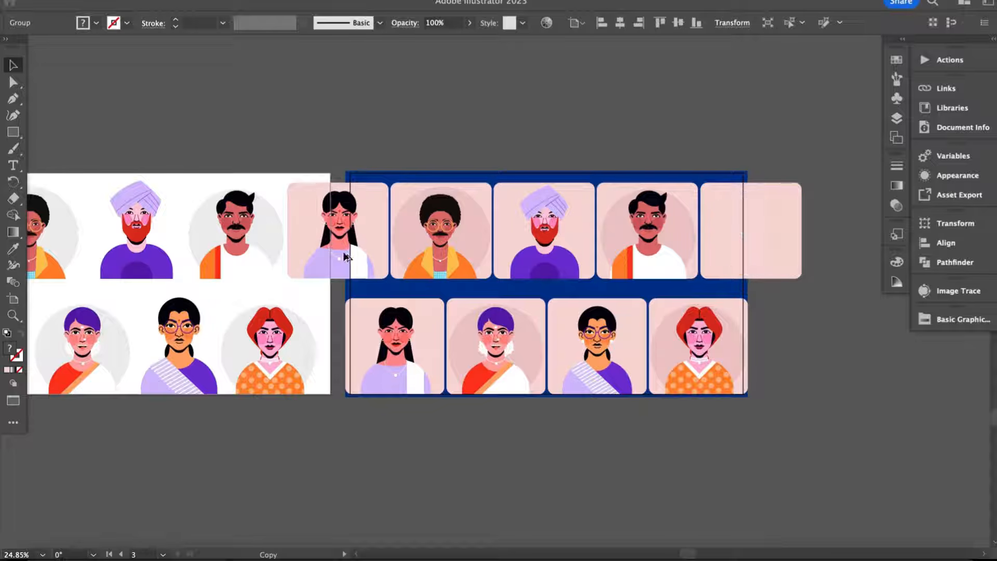
left_click_drag(346, 257, 343, 252)
left_click(716, 368)
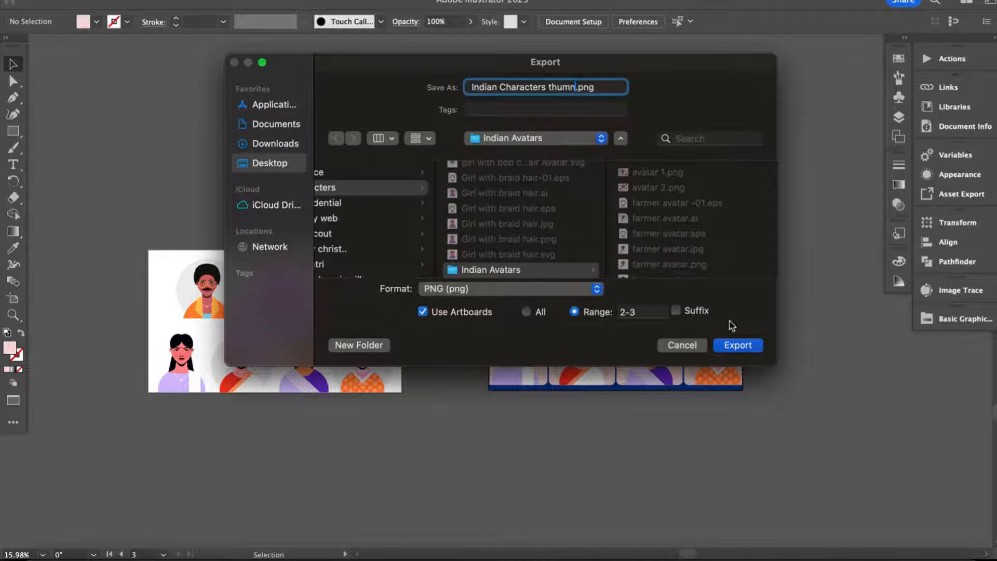
- Export artboards 2-3 as PNG files into the Indian Avatars folder at 72 ppi with a white background
left_click(736, 351)
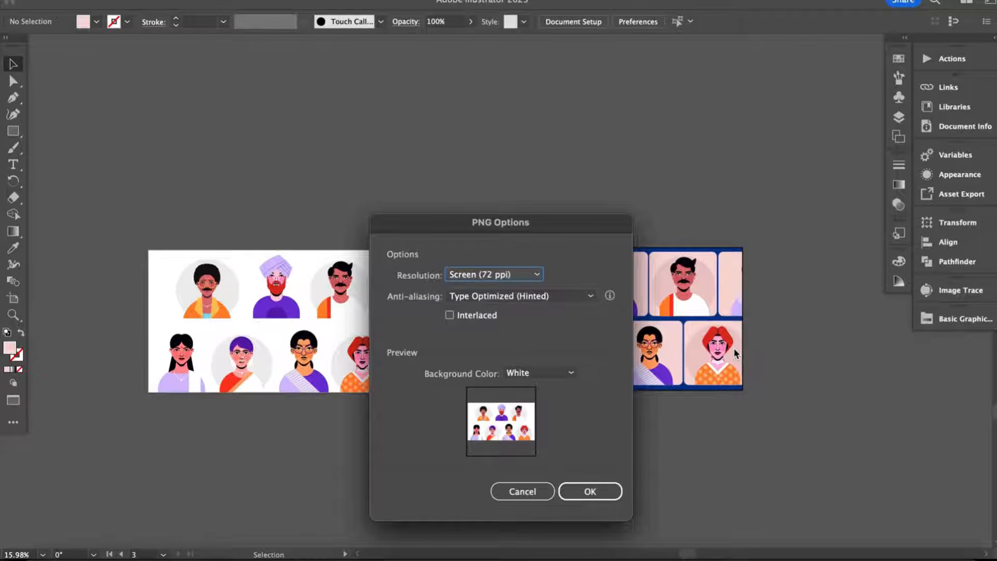
left_click(597, 487)
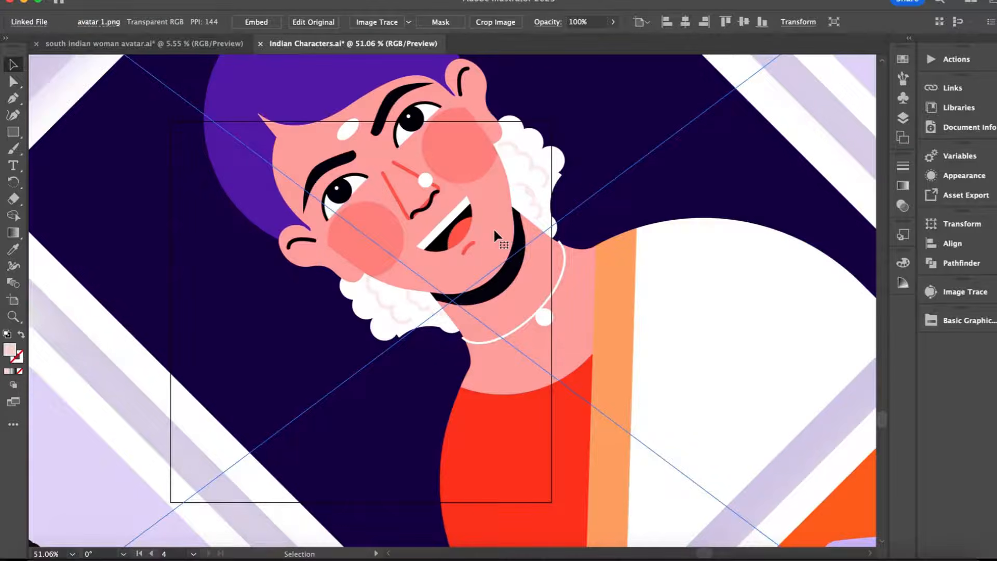
- Position the linked avatar 1.png image over the square artboard and export artboard 4 as profile.png at 72 ppi
scroll(575, 259, "down", 5)
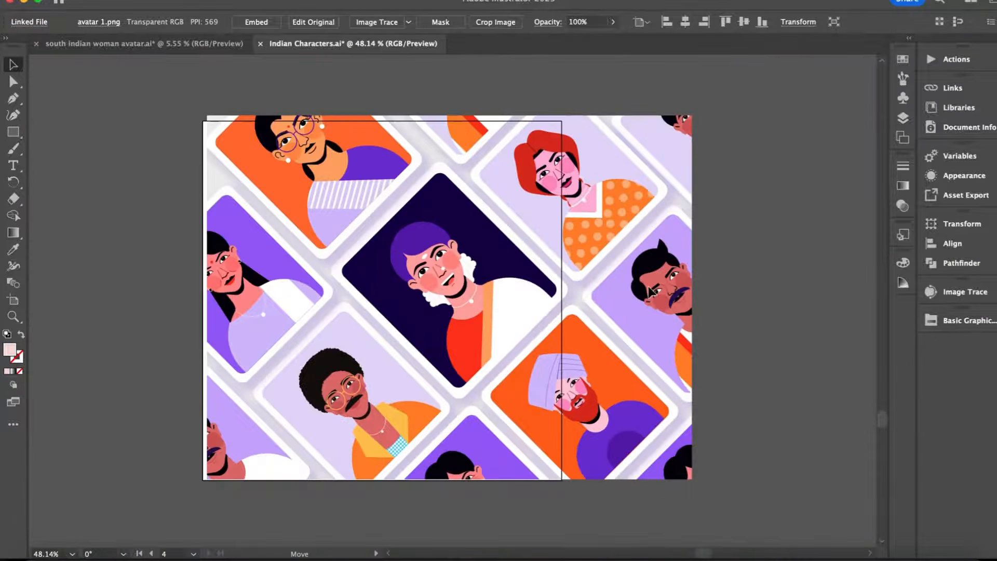
left_click_drag(648, 292, 645, 297)
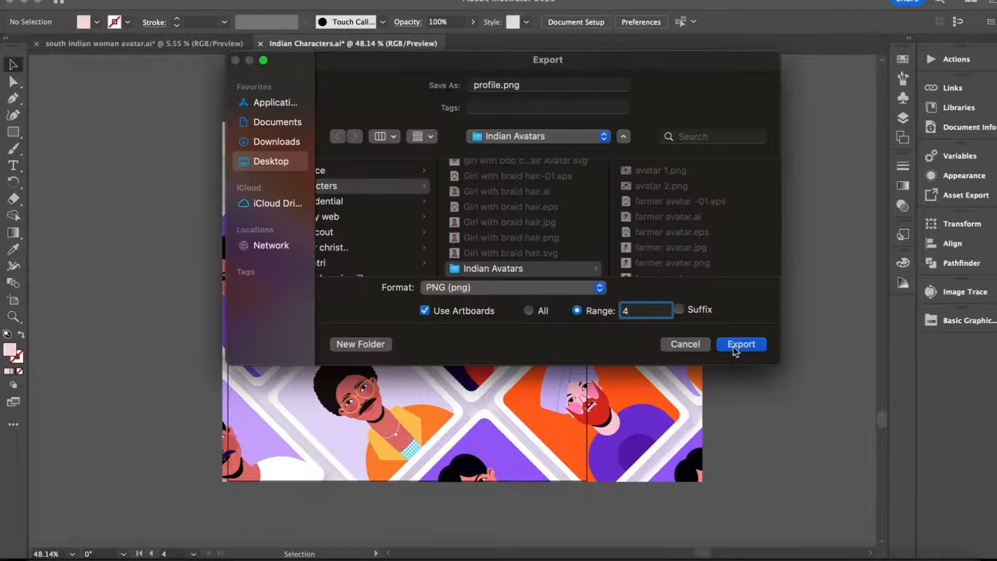
left_click(740, 344)
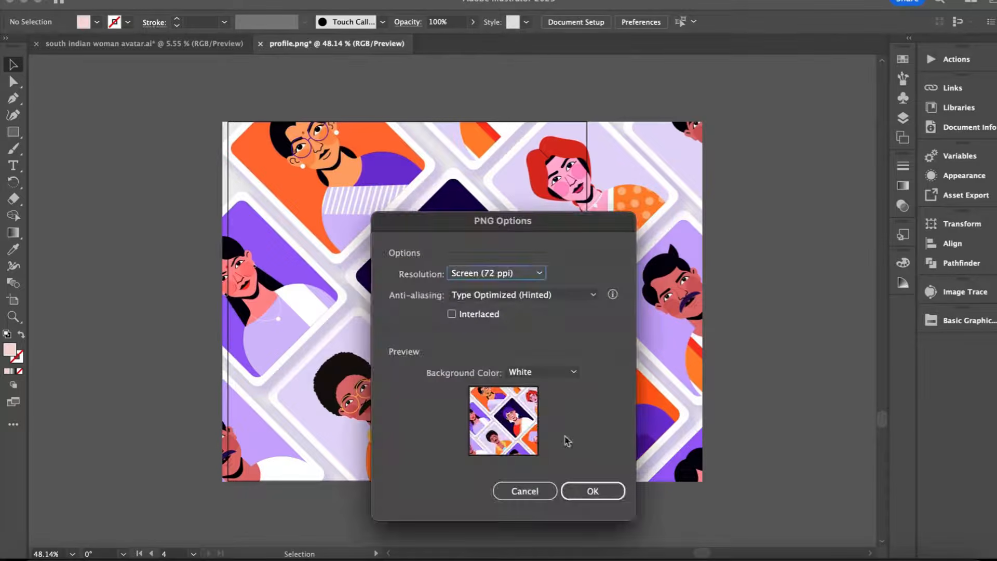
left_click(585, 491)
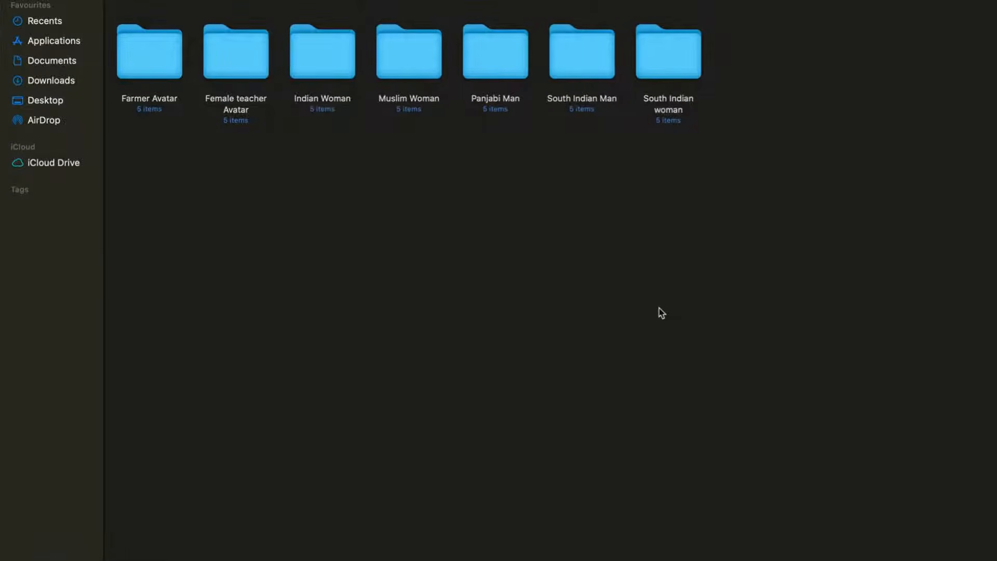
- Switch to Finder and open the Farmer Avatar folder to examine the file formats it contains
double_click(177, 72)
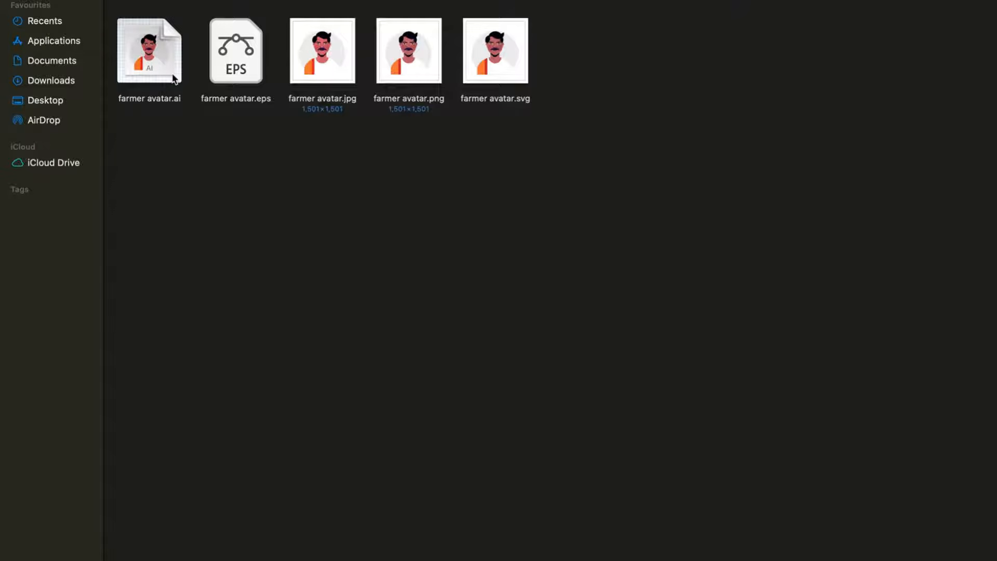
- Return to the parent folder and compress the Indian Avatars subfolder into a ZIP archive
key("super+[")
key("super+[")
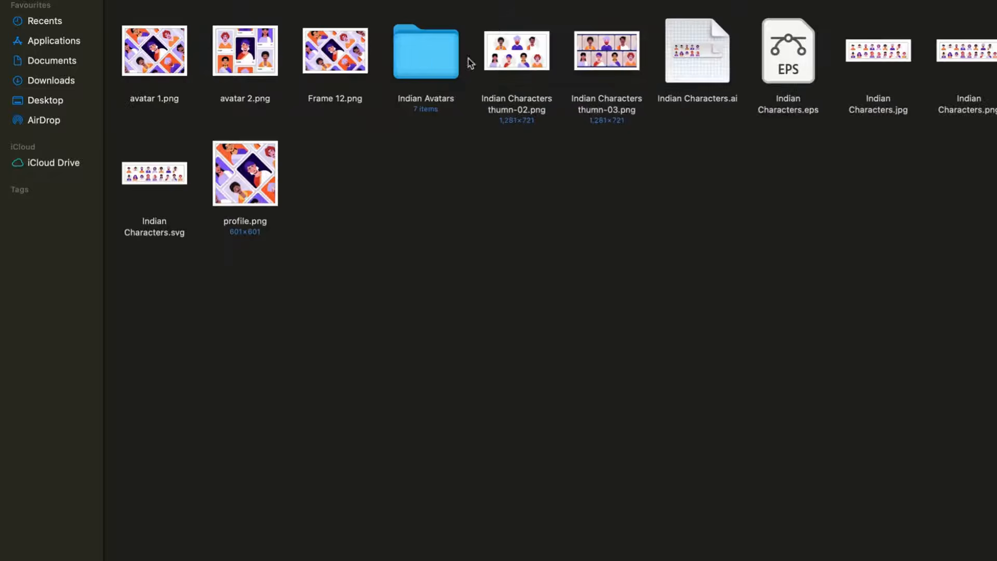
left_click(436, 59)
right_click(436, 59)
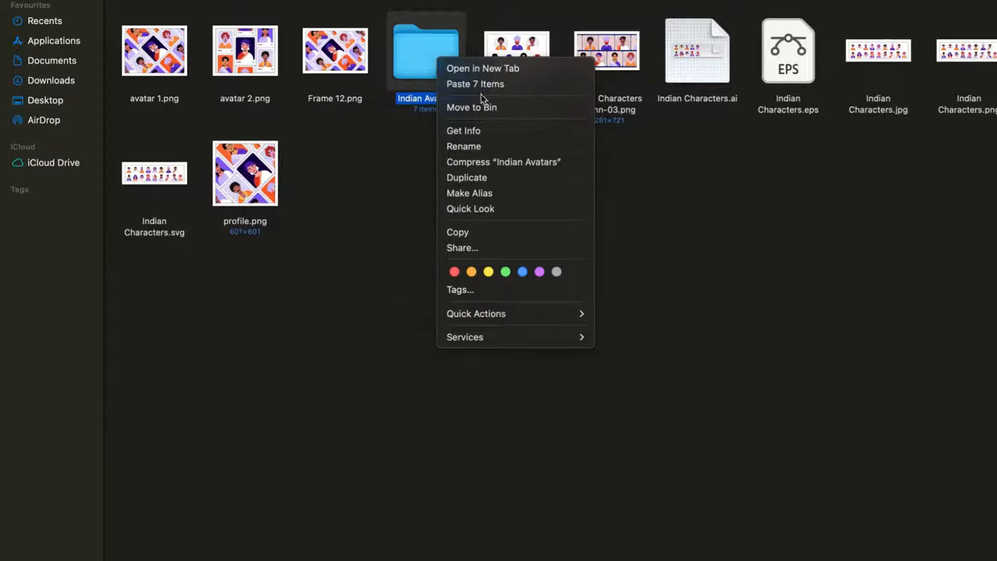
left_click(505, 162)
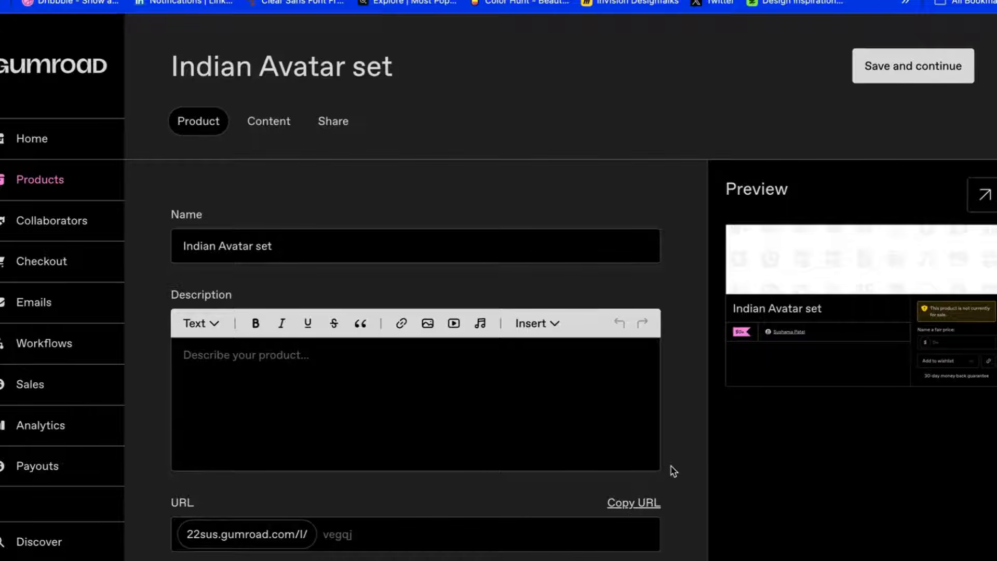
- Switch to Gumroad, upload Indian Characters thumn-02.png and thumn-03.png from the computer as the product's cover images, and view the second cover
scroll(505, 374, "down", 5)
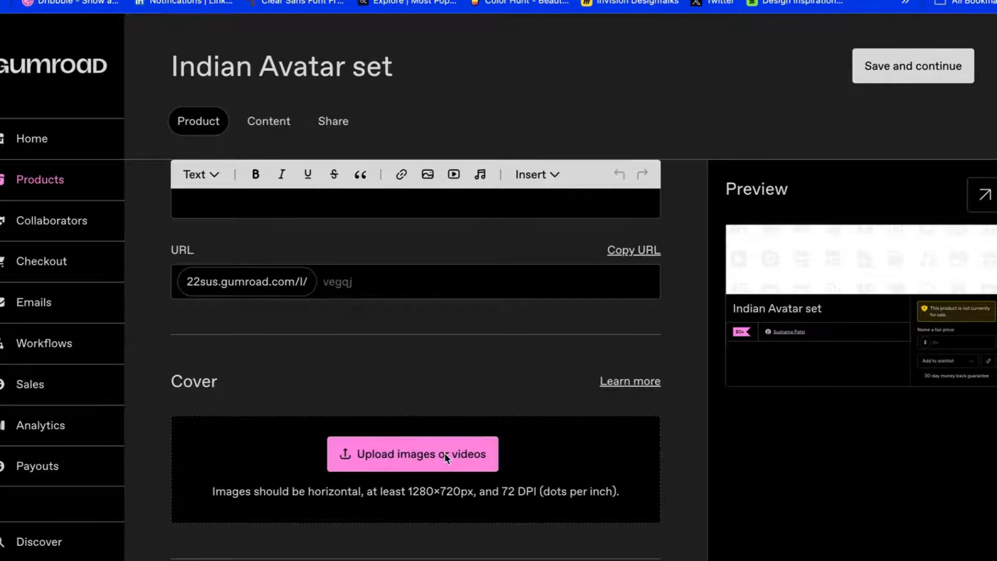
left_click(445, 453)
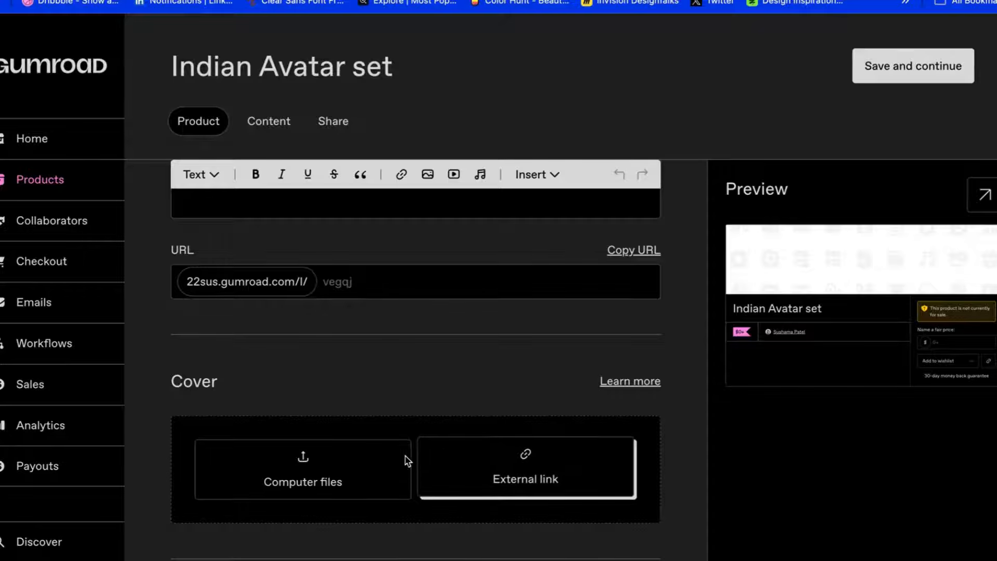
left_click(317, 474)
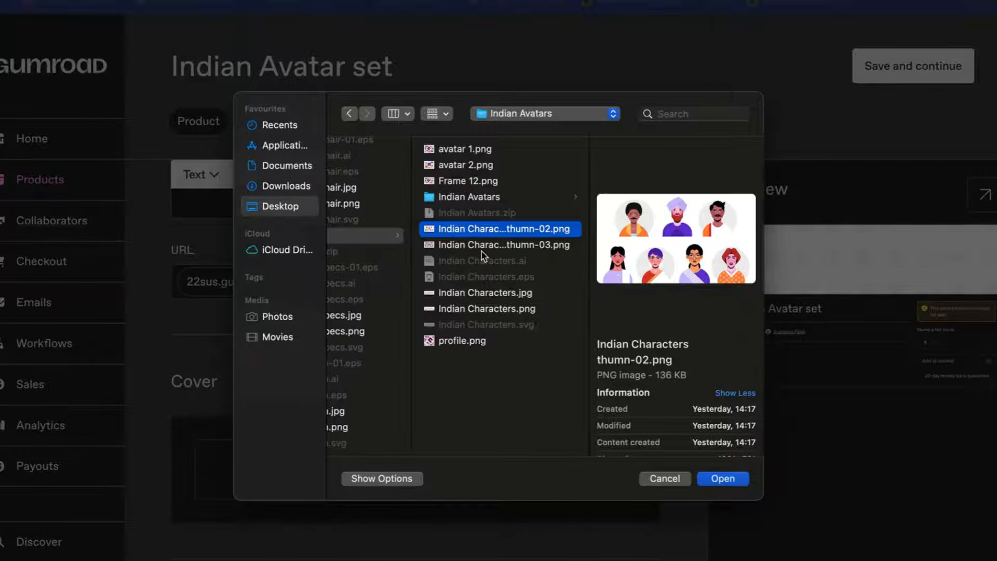
left_click(481, 248, "shift")
left_click(719, 478)
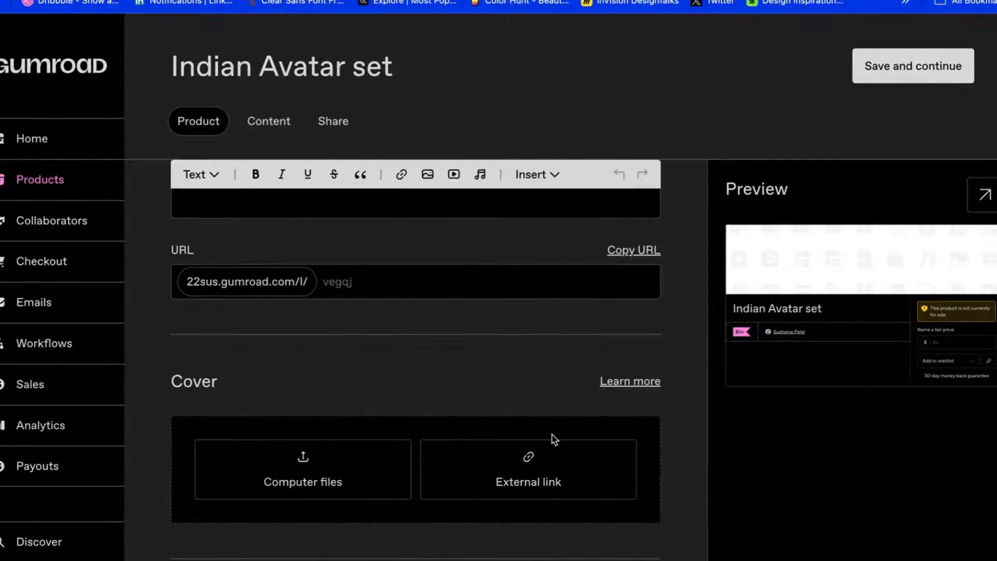
scroll(554, 439, "down", 2)
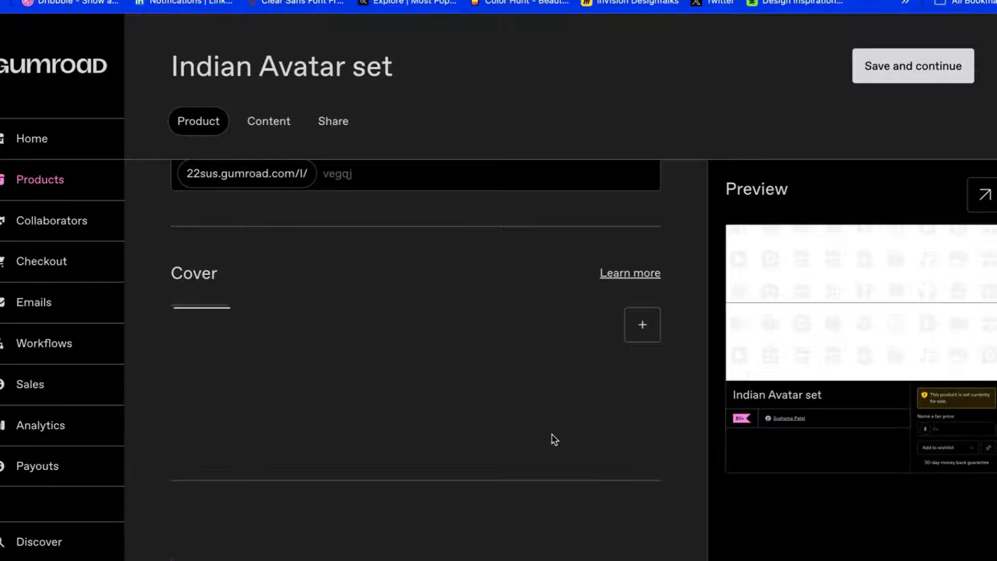
scroll(552, 435, "down", 1)
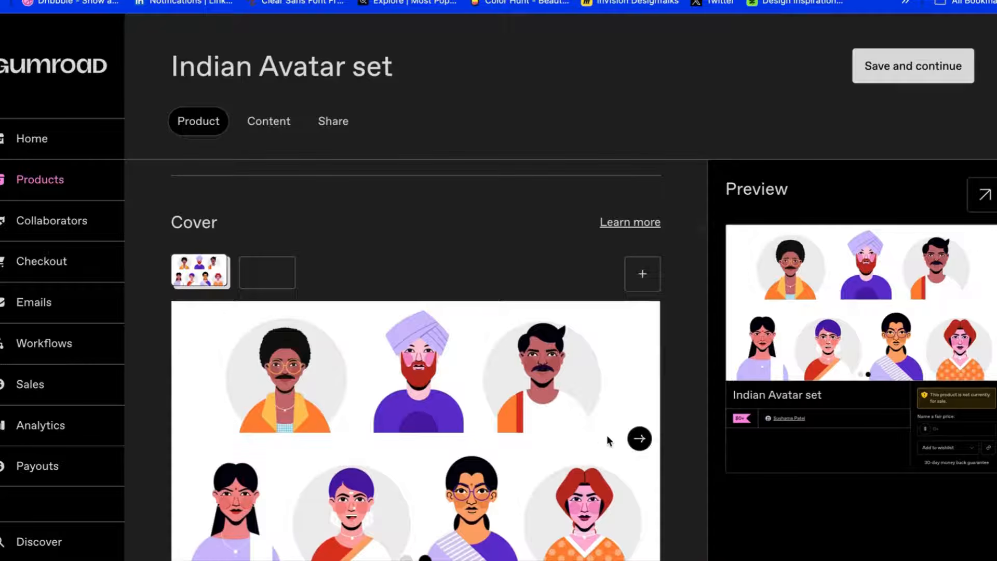
left_click(638, 439)
scroll(634, 440, "down", 1)
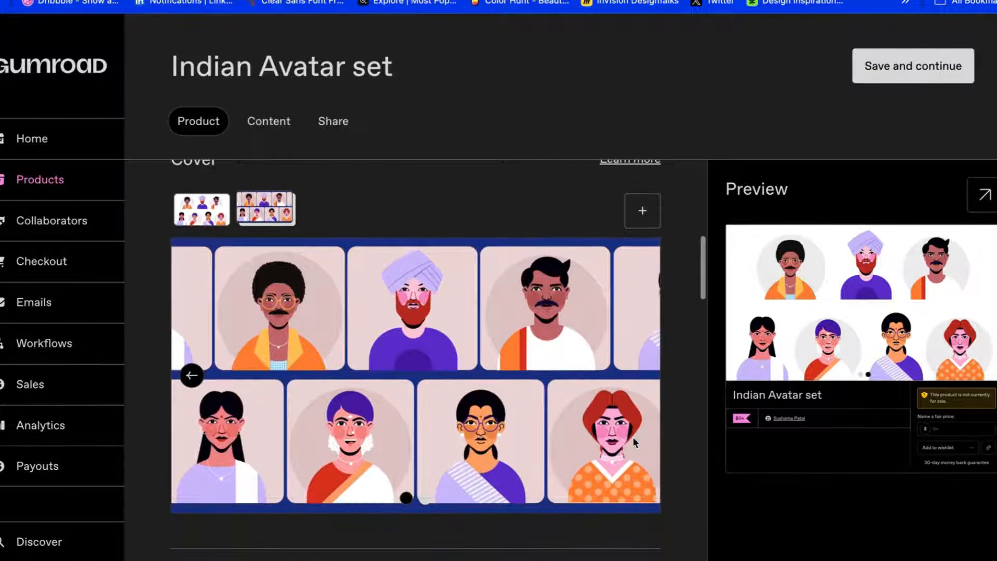
- Upload profile.png as the product's square thumbnail image
scroll(632, 438, "down", 6)
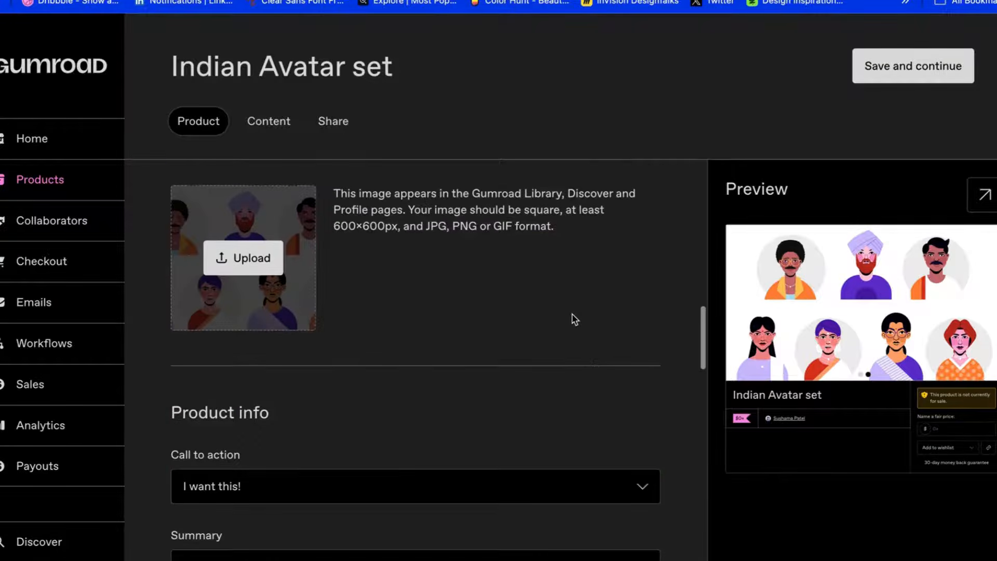
left_click(269, 265)
left_click(619, 343)
left_click(724, 479)
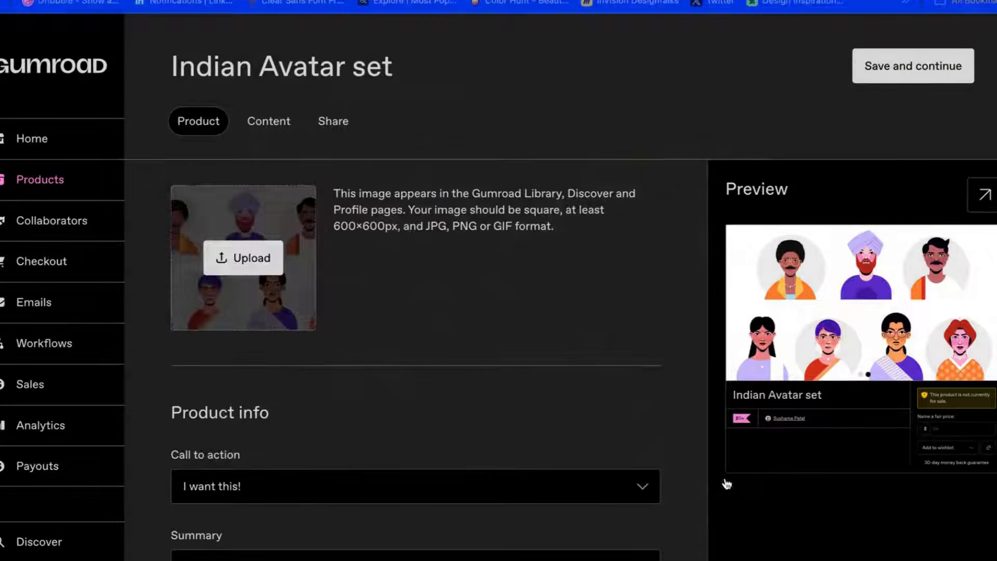
- Paste the prepared product description introducing 7 Indian Avatar Illustrations, with its six-point numbered feature list and contact e-mail line
scroll(571, 281, "up", 15)
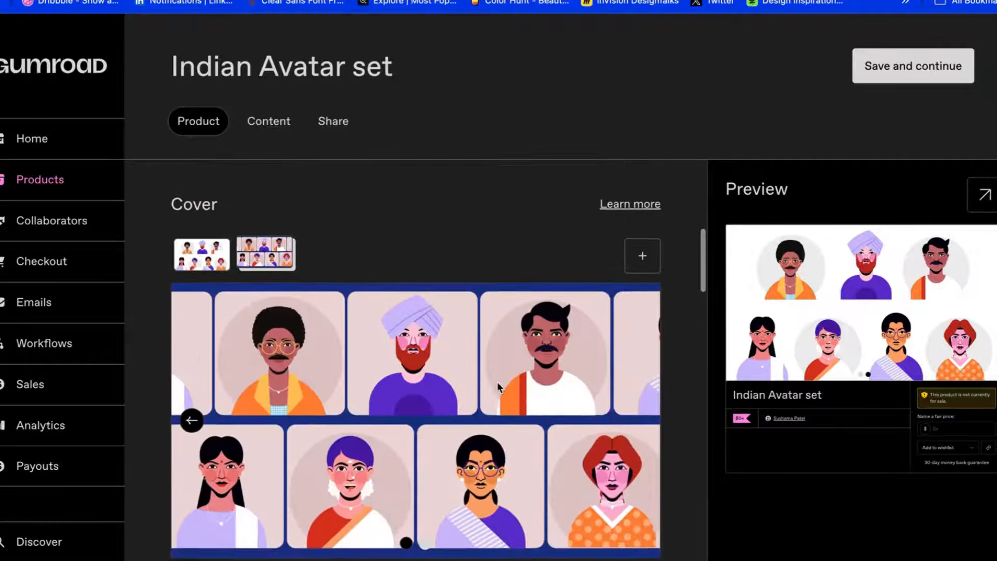
scroll(275, 389, "down", 2)
left_click(398, 366)
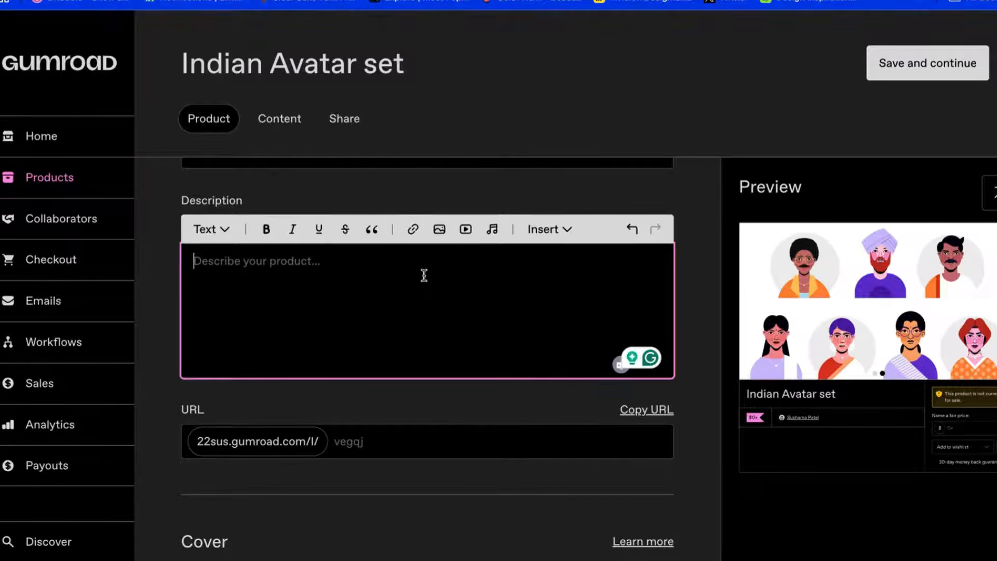
key("ctrl+v")
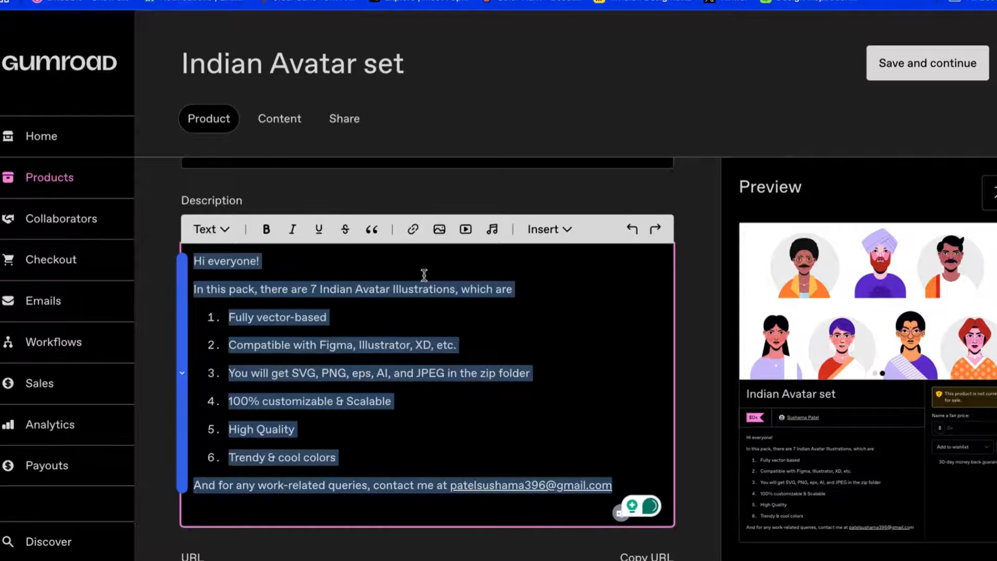
left_click(287, 312)
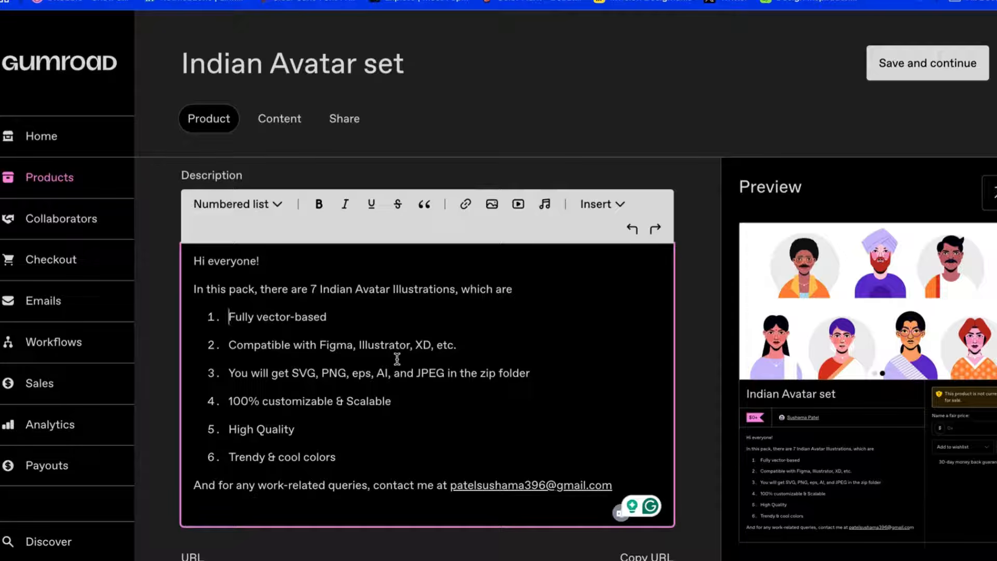
- Fill in the product info summary with the included file formats: AI, SVG, PNG, EPS, JPEG
scroll(410, 374, "down", 2)
scroll(490, 357, "down", 2)
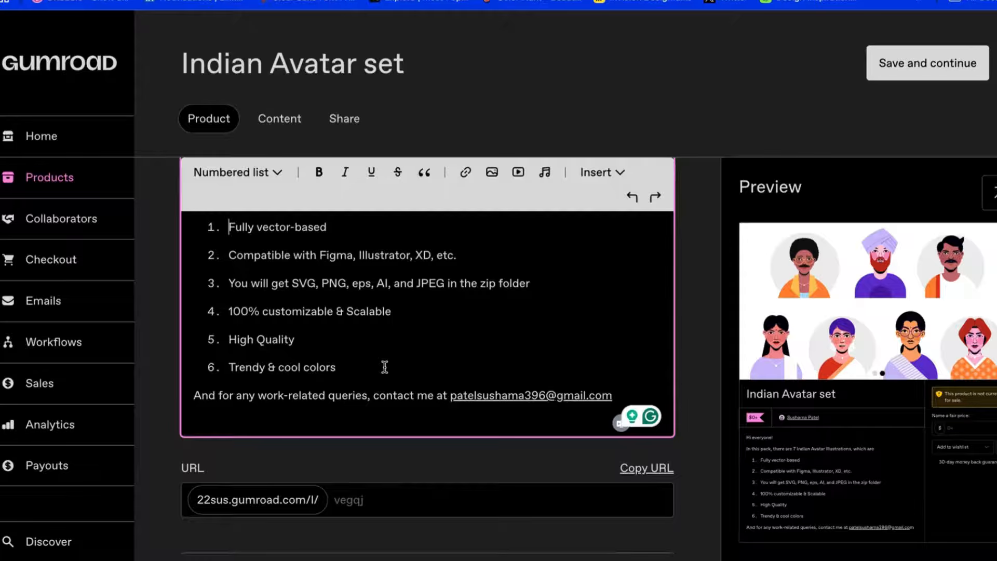
scroll(384, 367, "down", 2)
scroll(385, 367, "down", 5)
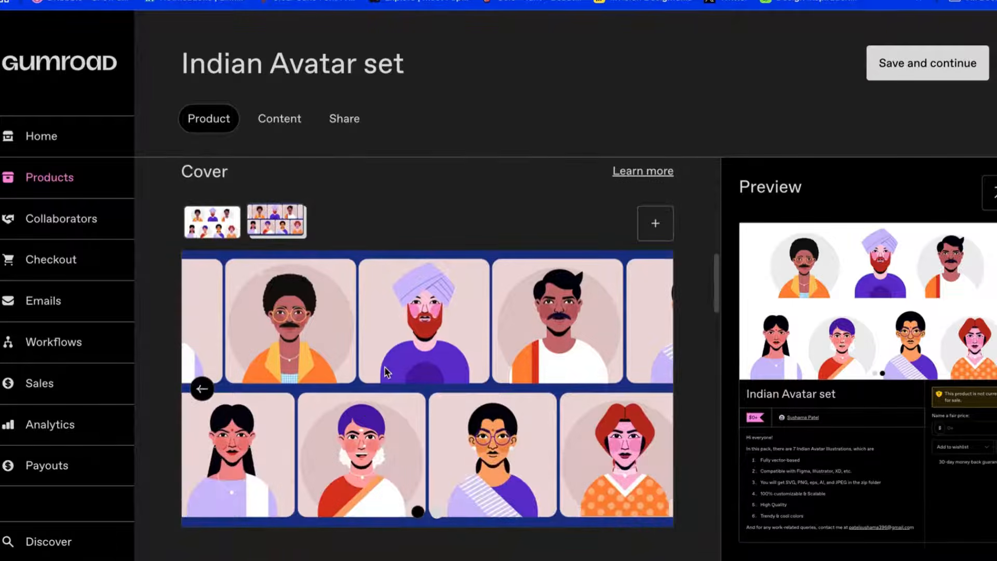
scroll(384, 372, "down", 5)
left_click(364, 421)
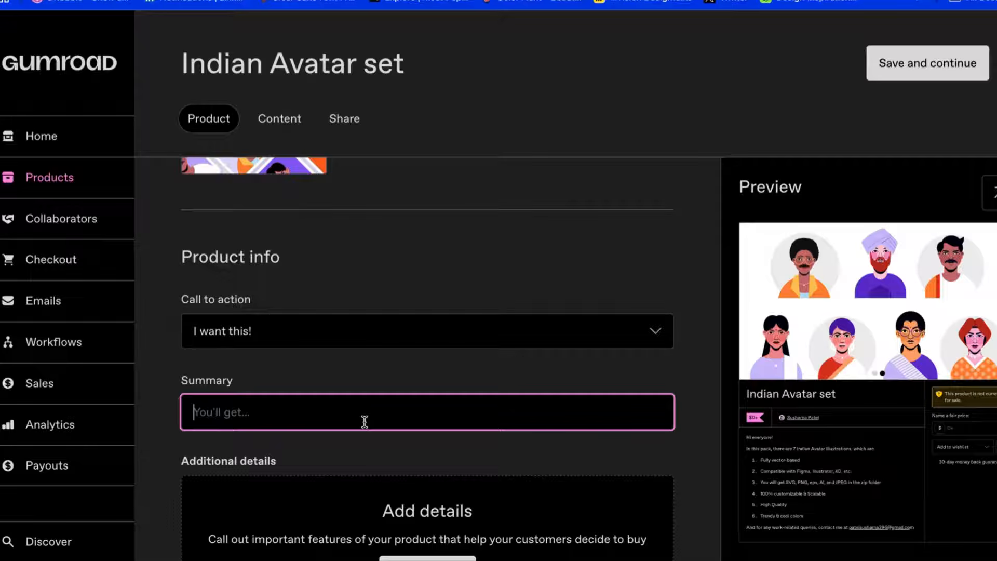
type("SVG,")
key("Caps_Lock")
type("PNG")
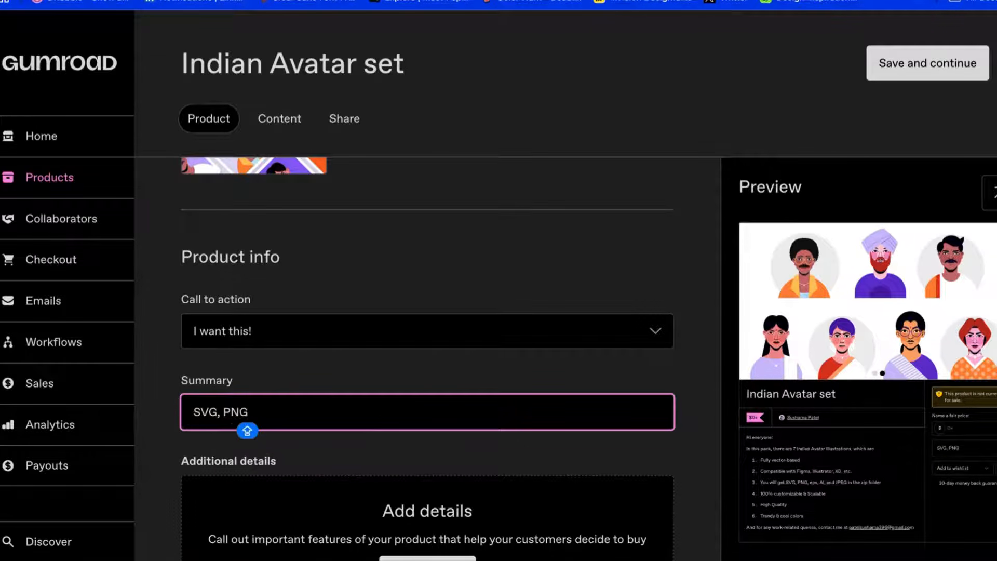
type(", JPEG")
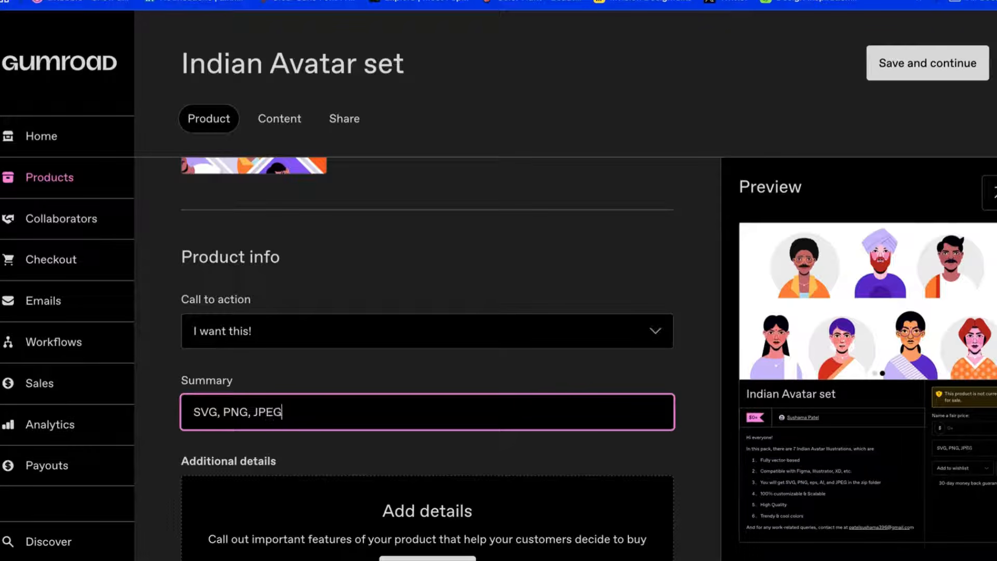
type(", AI")
key("Caps_Lock")
type(", EPS")
- Set the suggested amount in the pay-what-they-want pricing to $2
scroll(312, 445, "down", 5)
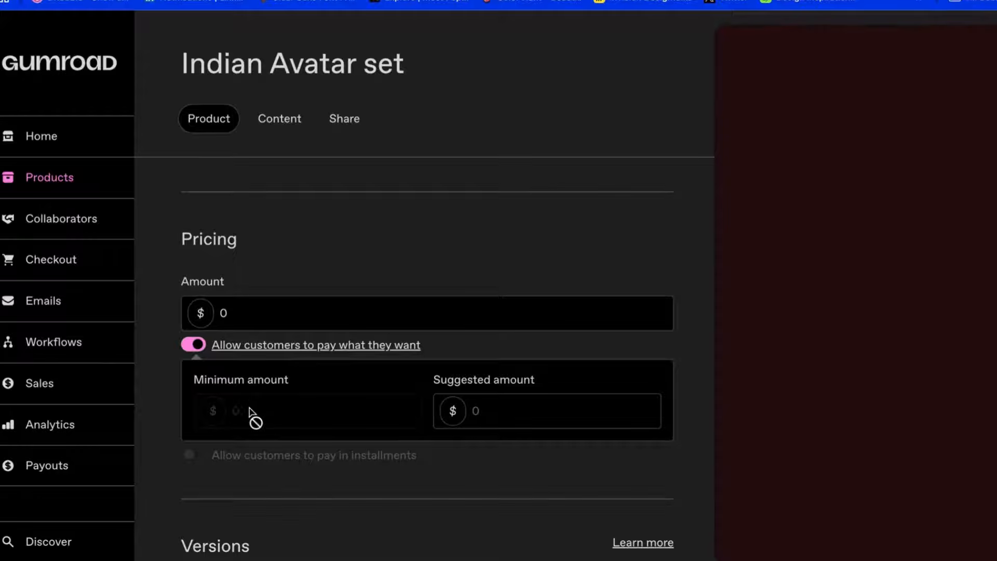
left_click(507, 410)
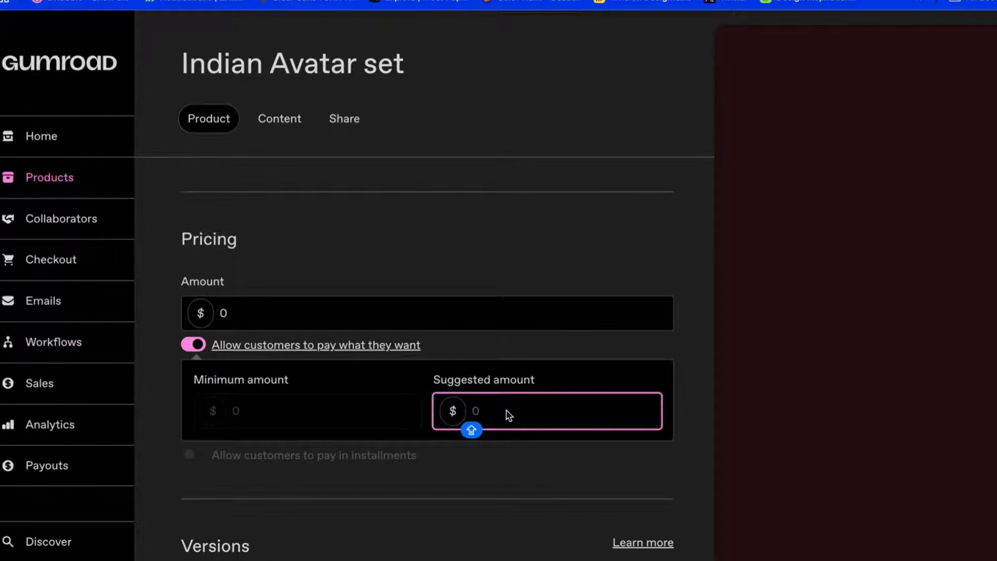
type("2")
scroll(436, 382, "down", 1)
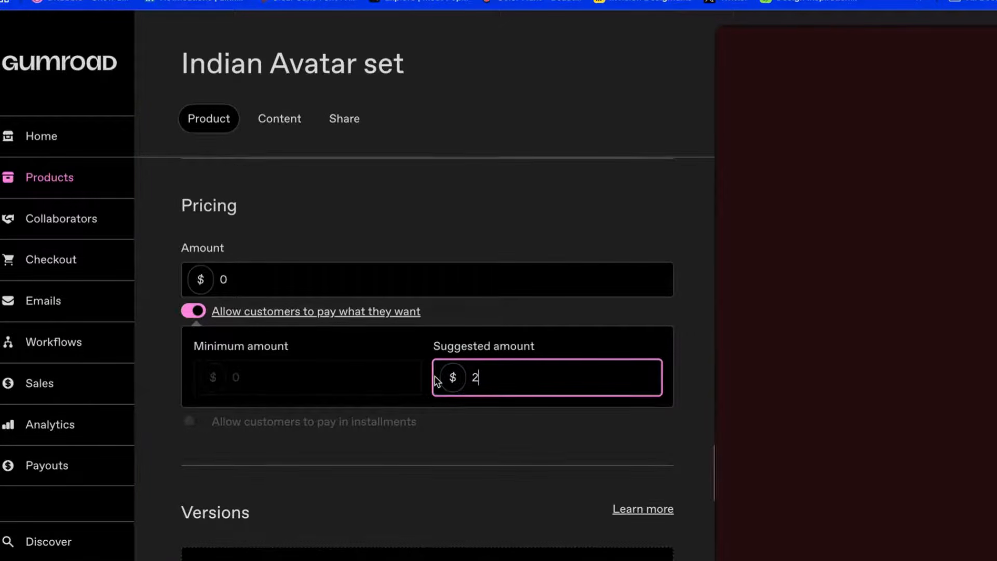
- Upload the Indian Avatars ZIP from the computer as the product's content and save the changes
scroll(492, 407, "down", 6)
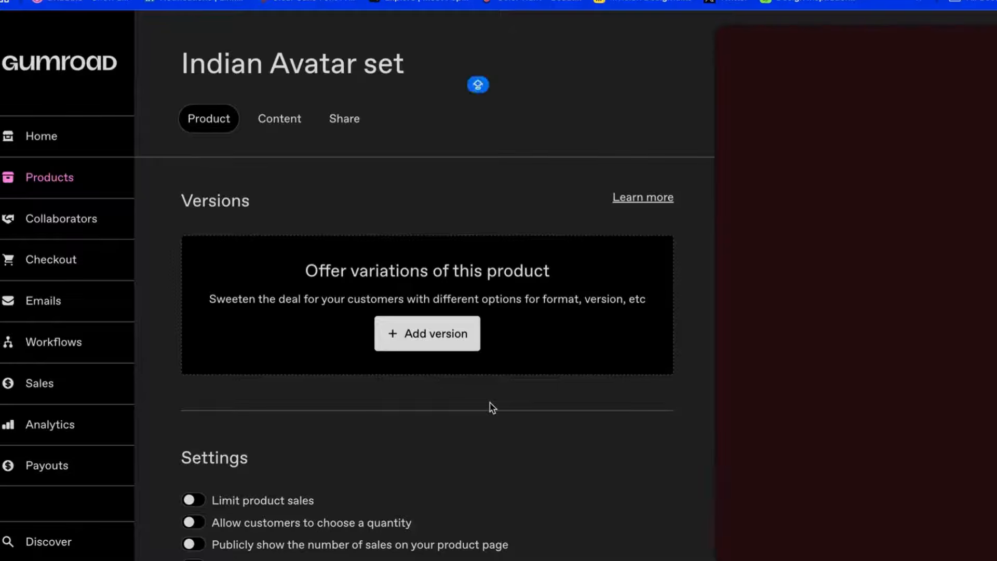
scroll(492, 408, "down", 4)
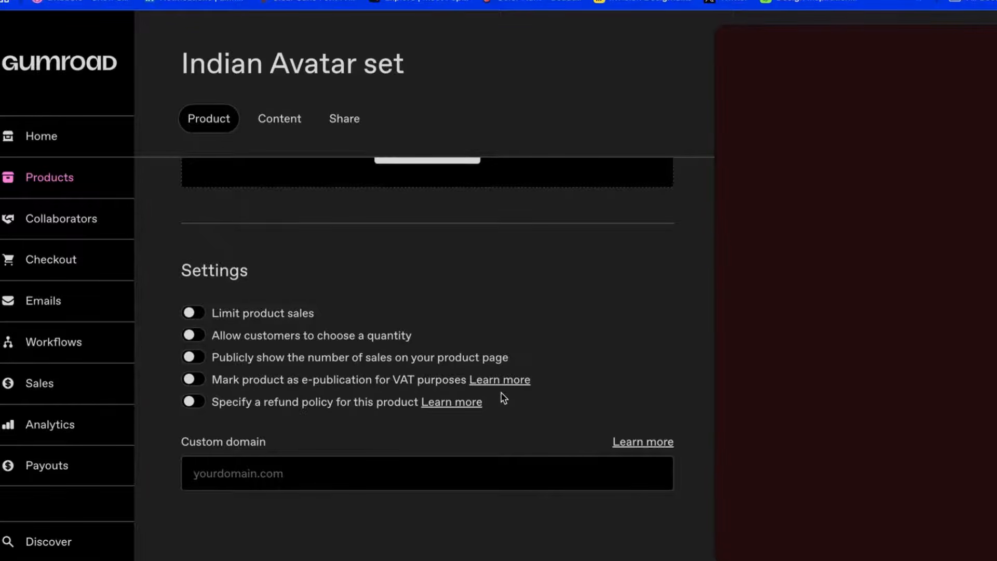
scroll(500, 396, "up", 15)
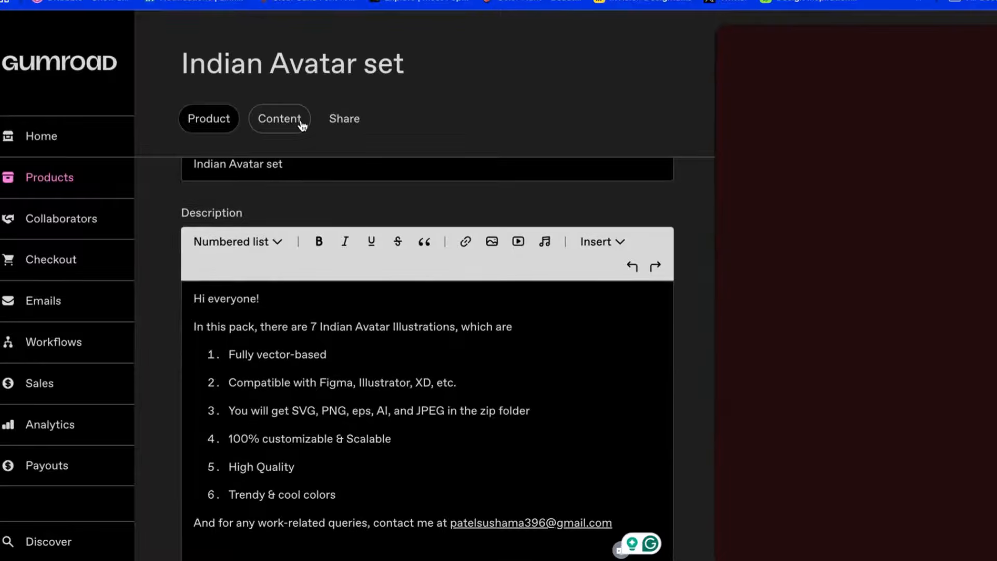
left_click(302, 126)
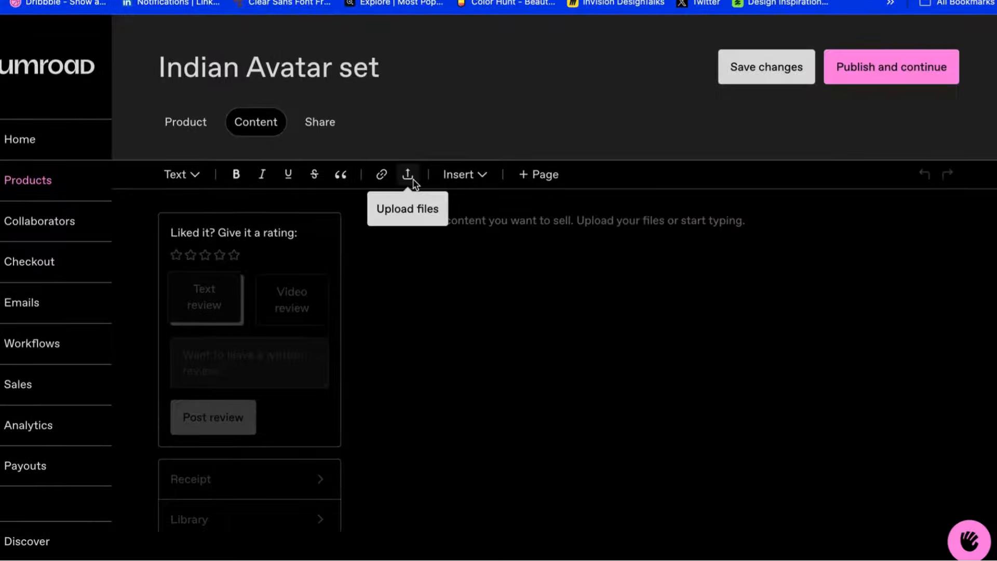
left_click(433, 171)
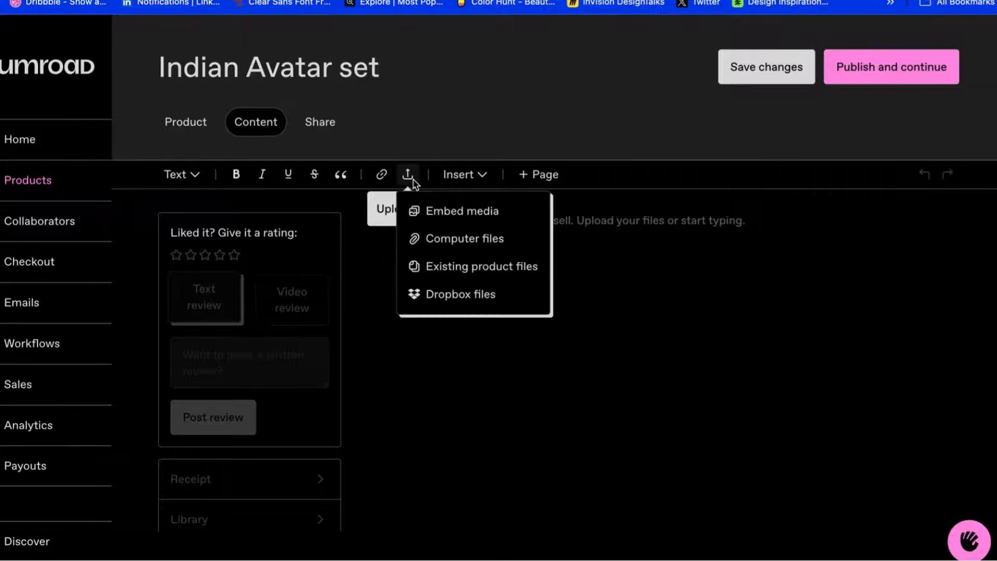
left_click(461, 240)
left_click(704, 476)
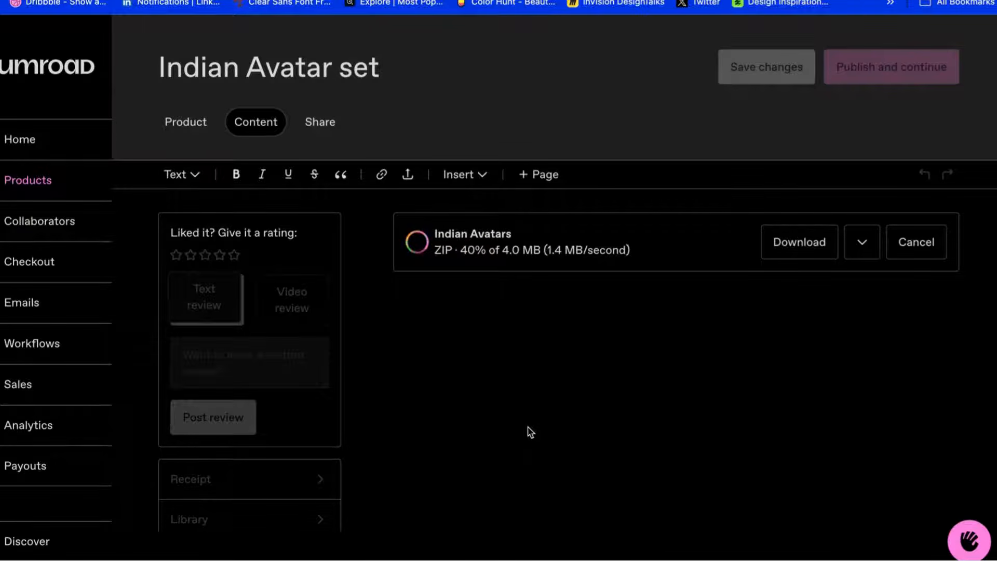
scroll(530, 433, "down", 3)
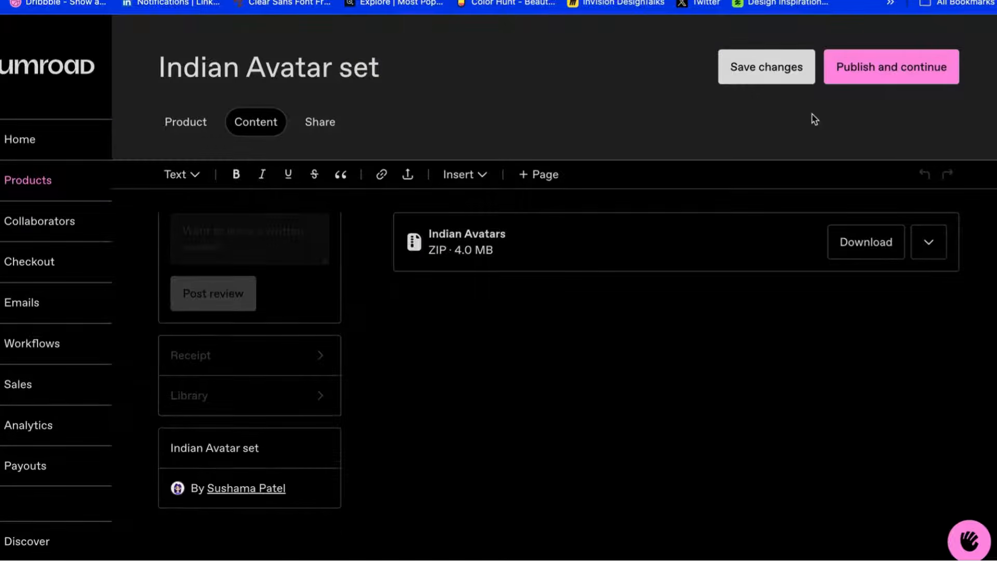
left_click(776, 78)
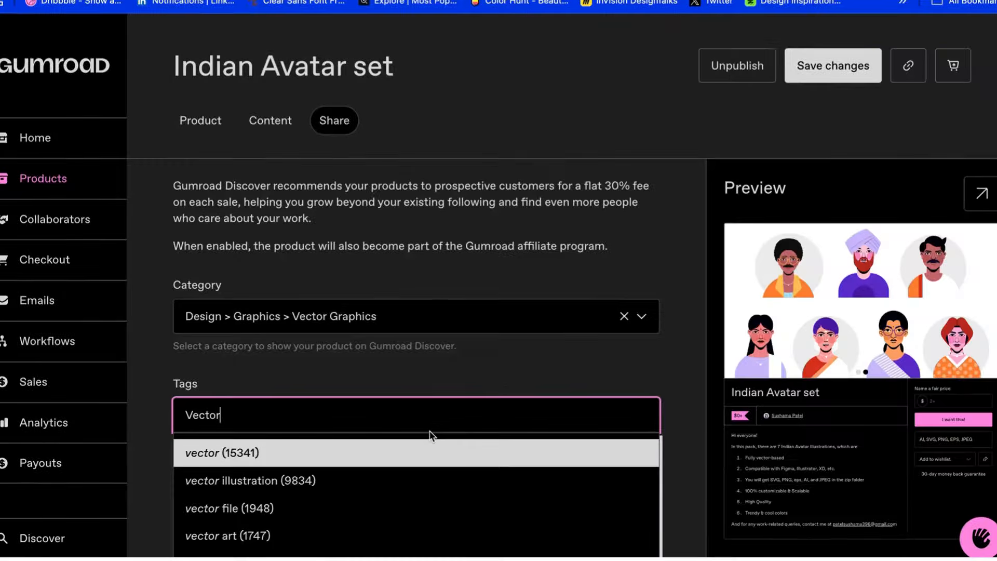
- Add the suggested tags "vector illustration" and "vector art" to the product
key("Down")
key("Return")
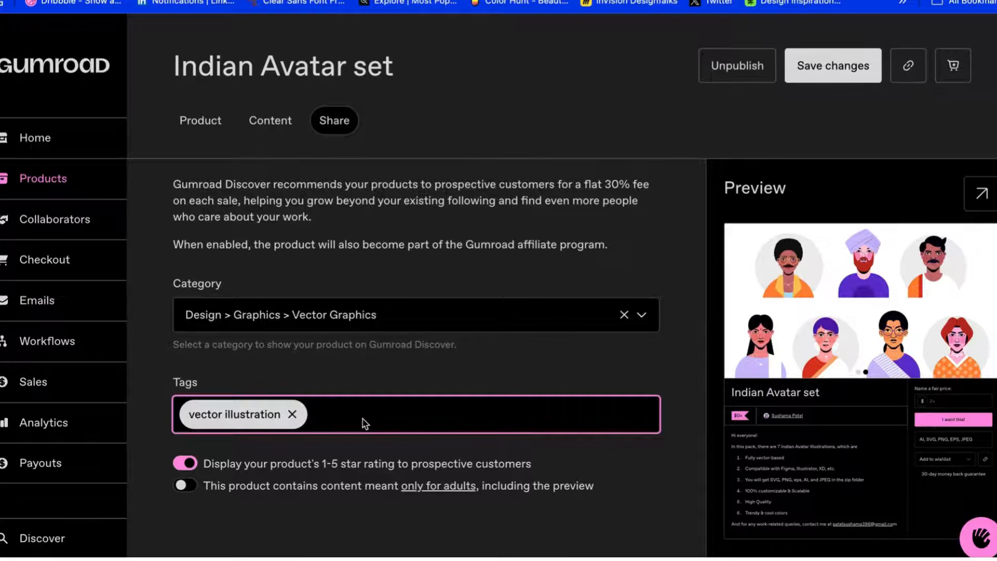
type("vector")
scroll(322, 446, "down", 1)
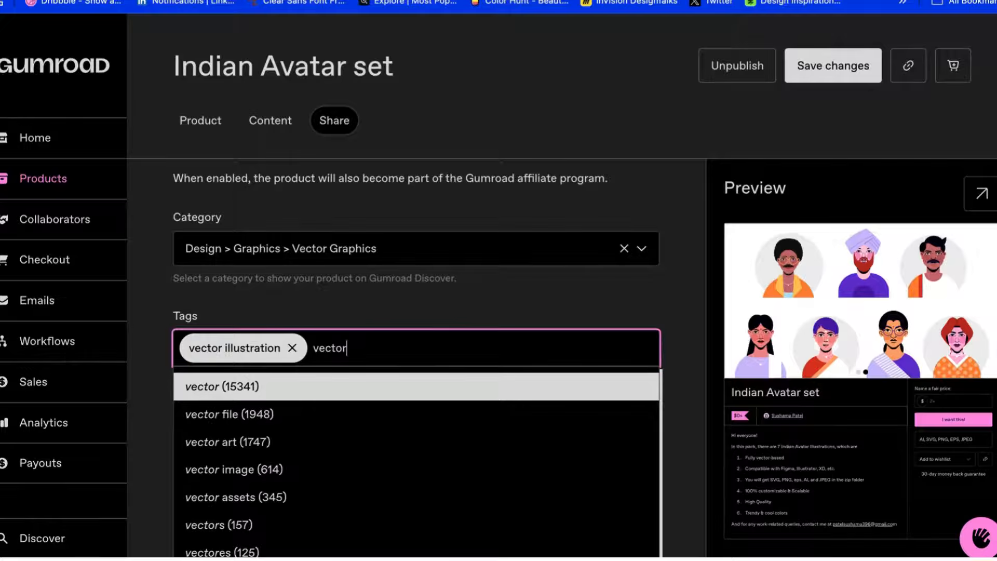
left_click(313, 457)
- Add the suggested tags "avatar bundle" and "character design" to the product
type("avatar")
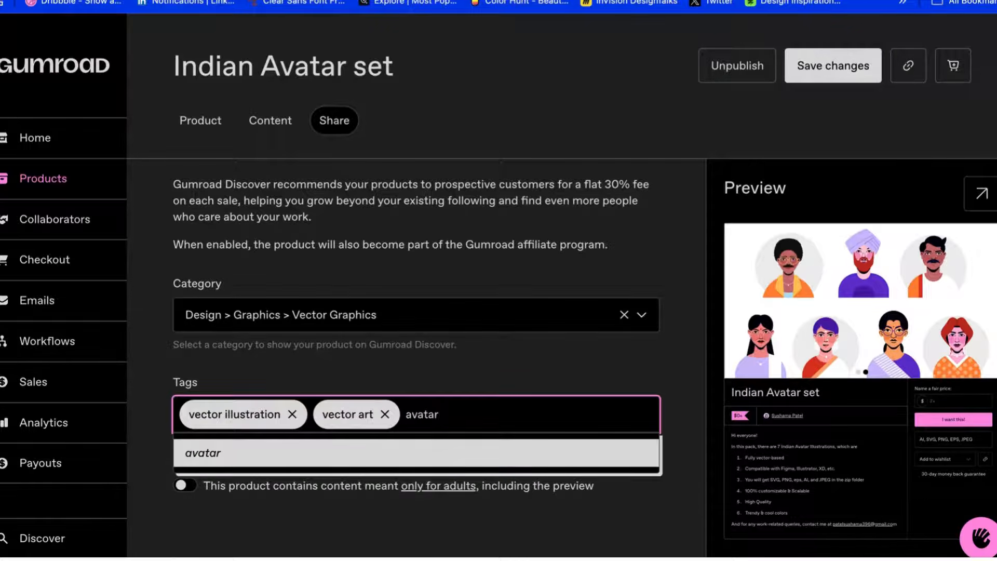
scroll(426, 420, "down", 1)
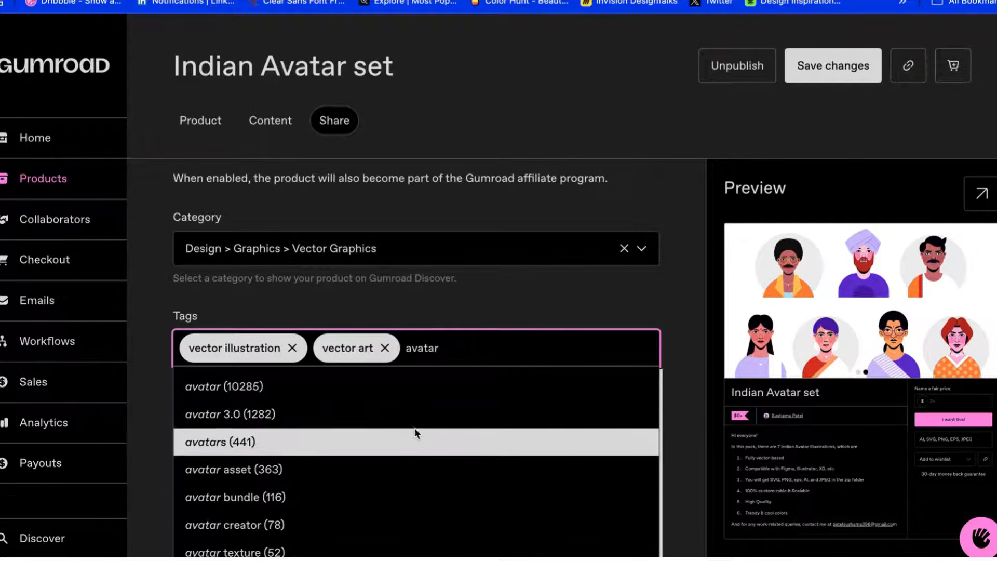
scroll(410, 446, "down", 1)
left_click(395, 468)
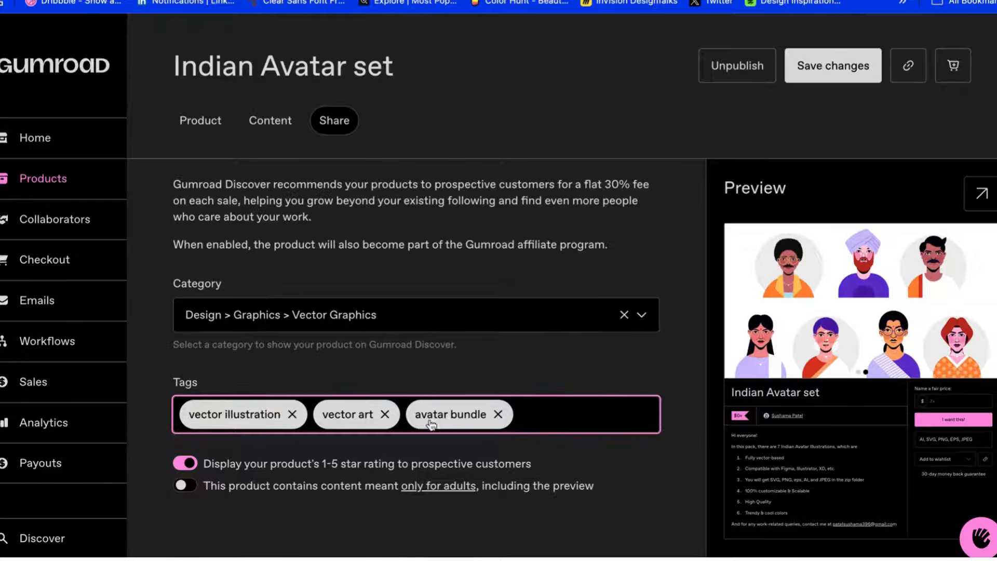
type("character")
scroll(538, 419, "down", 1)
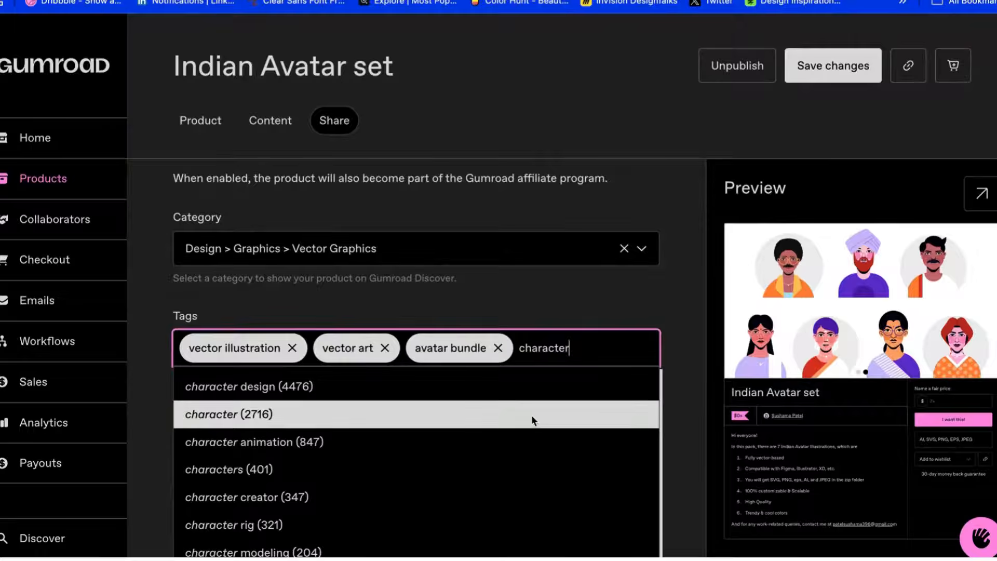
left_click(530, 396)
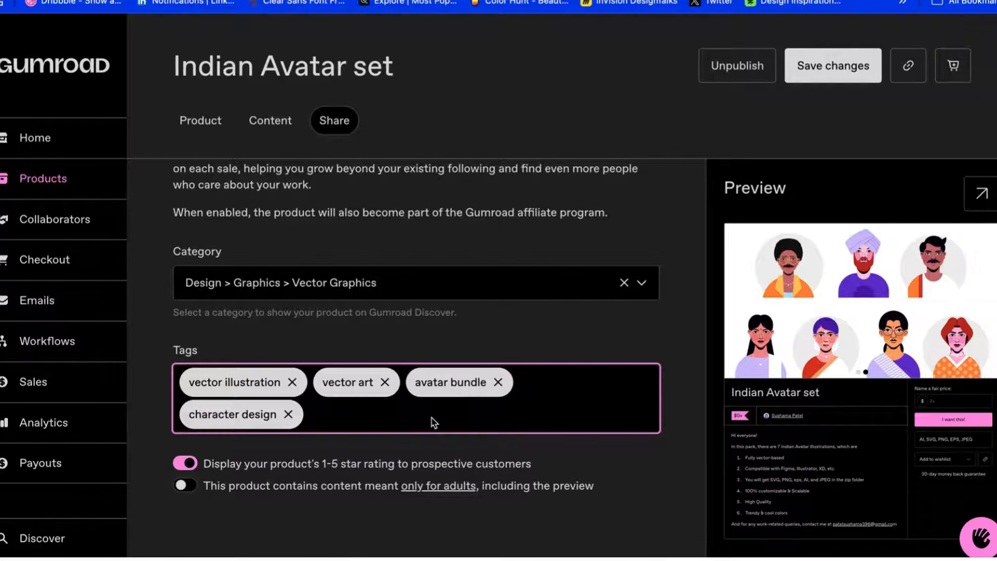
- Add the "digitalart" tag and save the product changes
type("digitala")
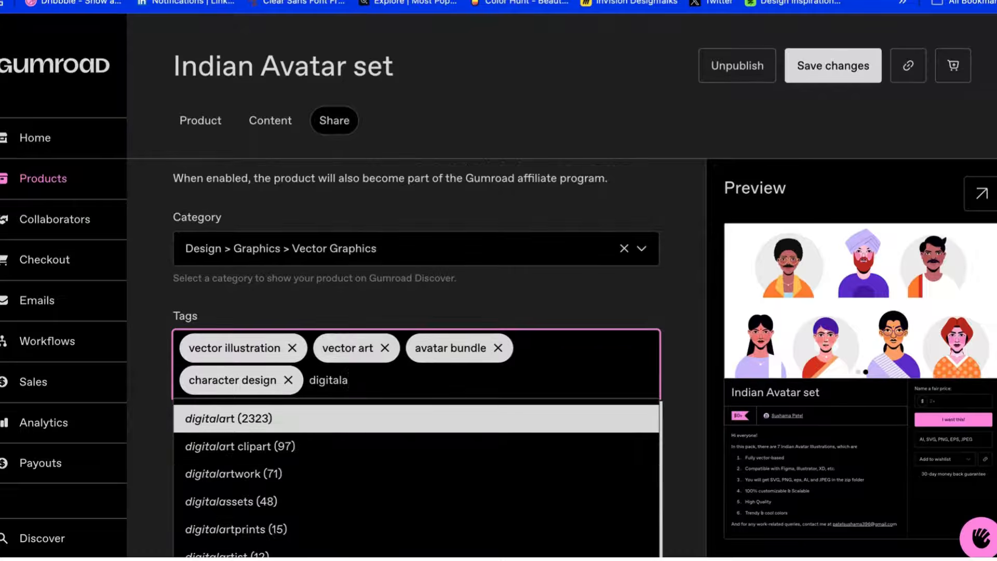
left_click(396, 419)
left_click(816, 73)
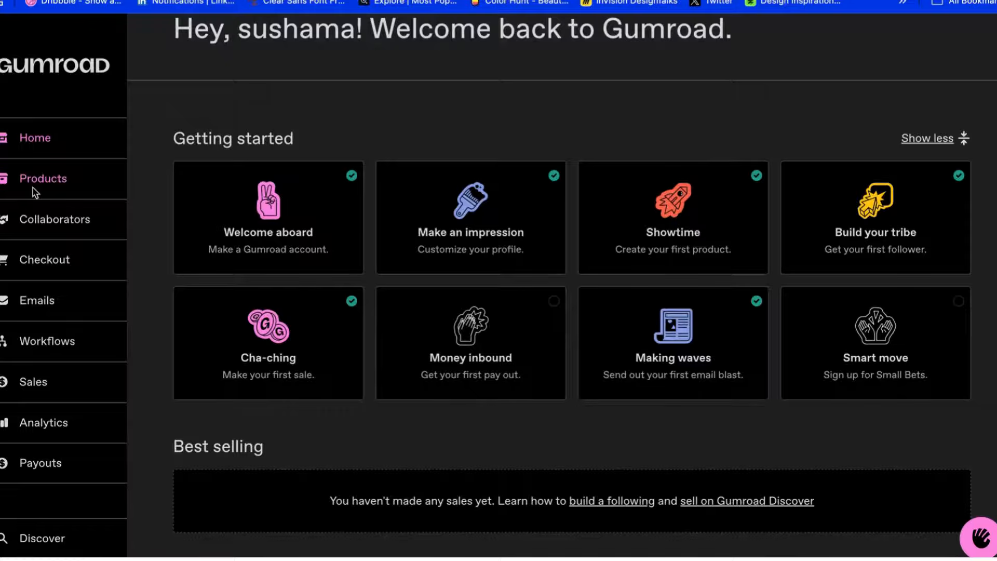
- Open the Indian Avatar set's public page from the products list and review its covers, pricing, description and file info
left_click(34, 192)
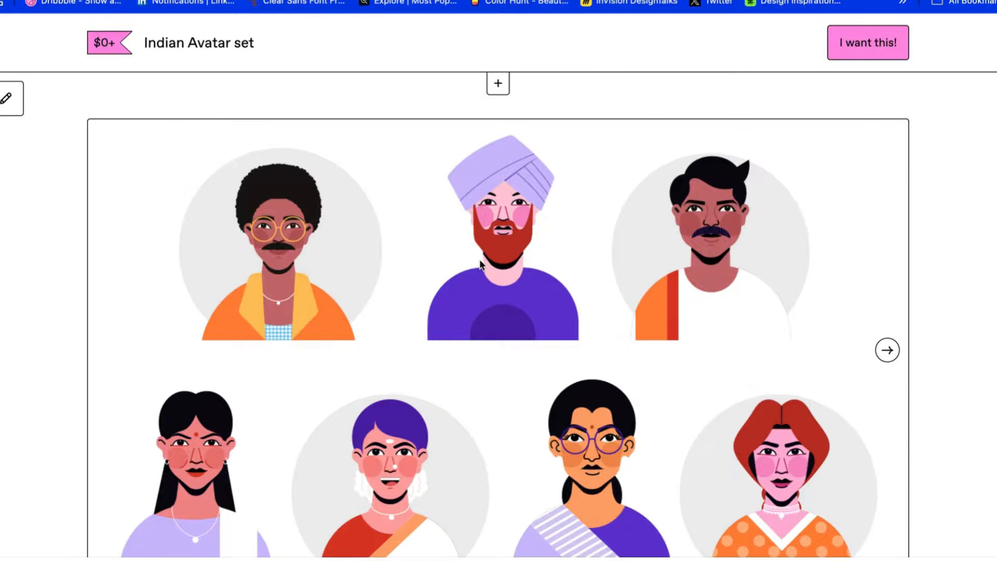
scroll(479, 260, "down", 5)
scroll(480, 264, "down", 3)
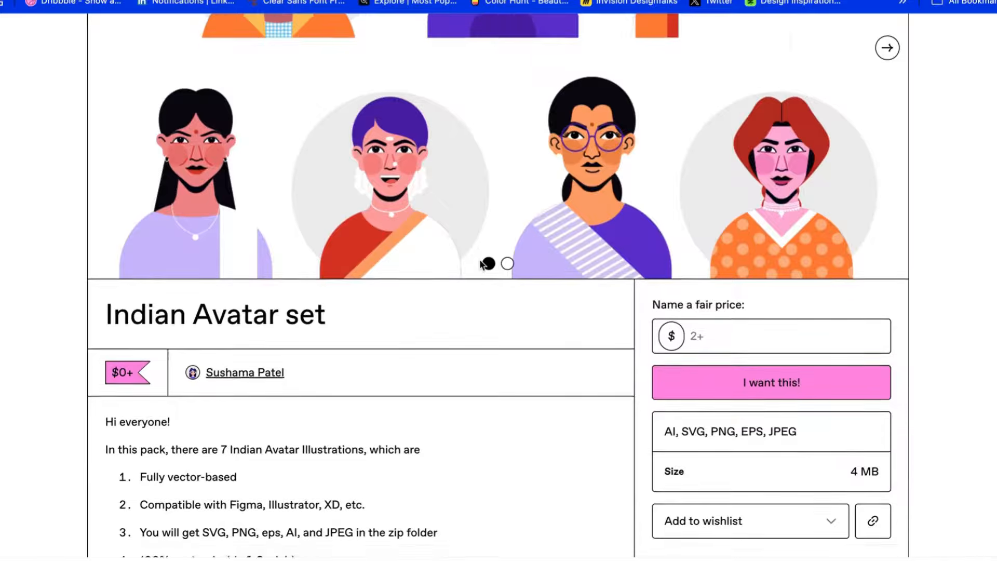
scroll(480, 260, "down", 1)
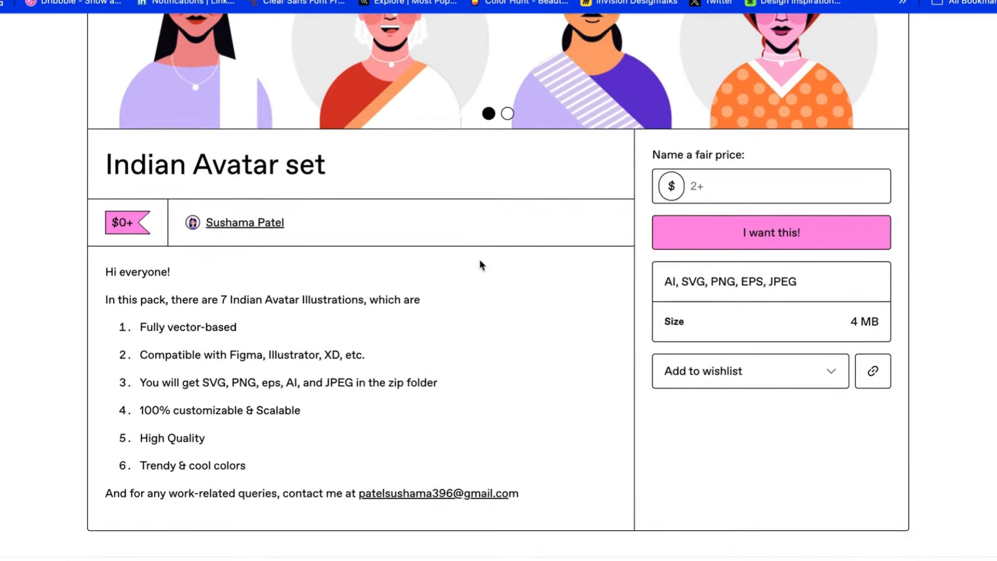
scroll(479, 259, "down", 1)
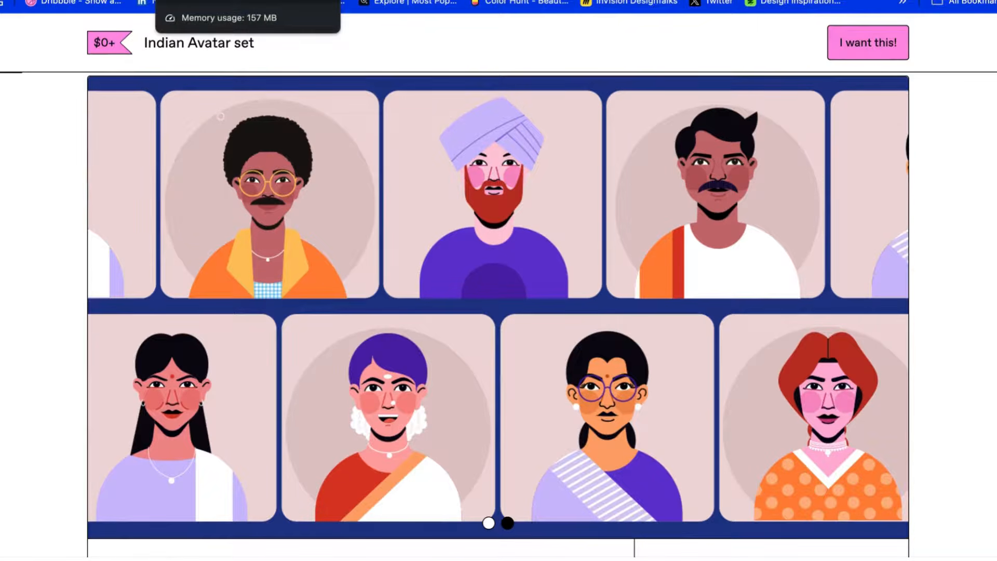
- Browse the product listings in the Gumroad Discover marketplace and choose to start selling from the Gumroad homepage
left_click(208, 0)
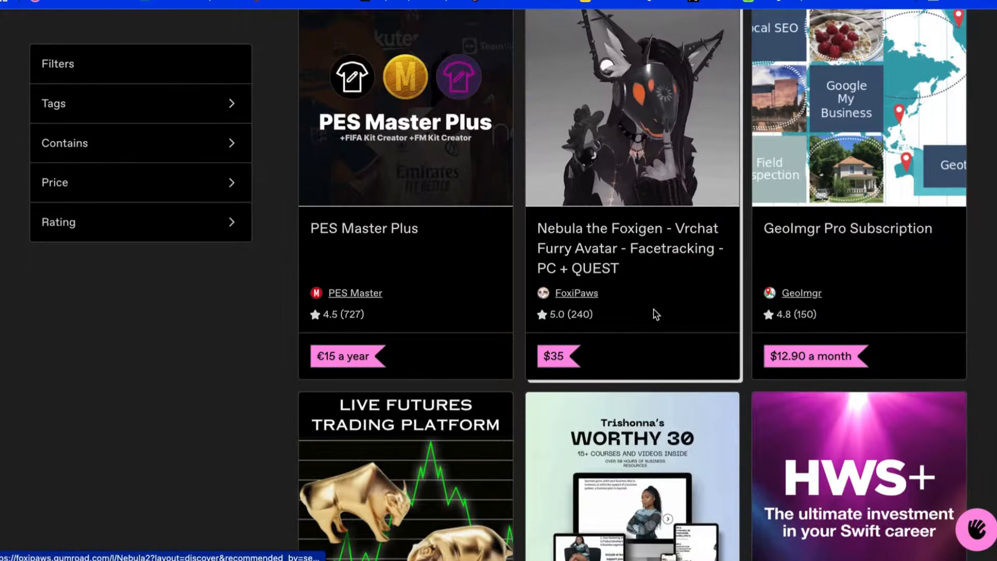
scroll(860, 314, "down", 10)
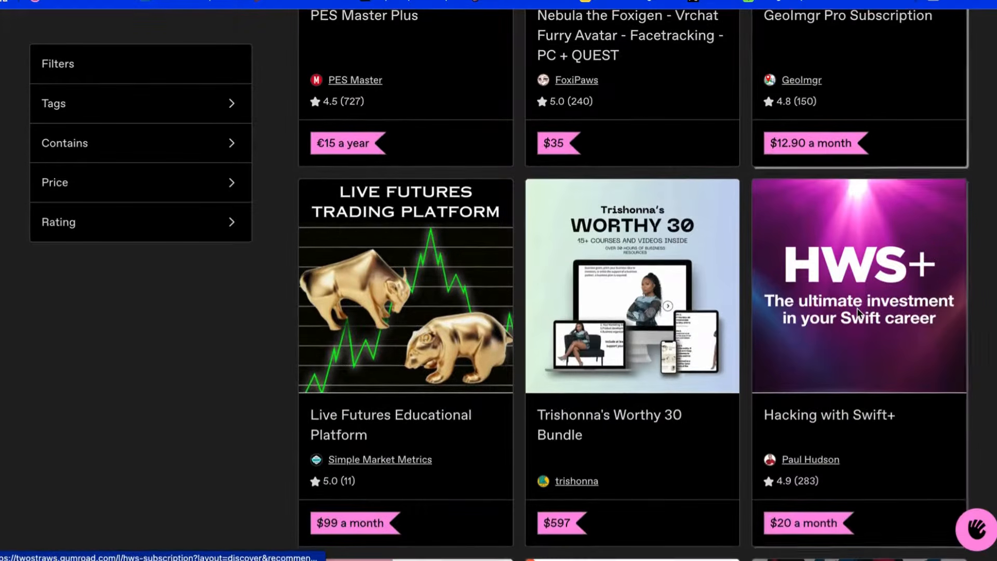
scroll(891, 381, "down", 2)
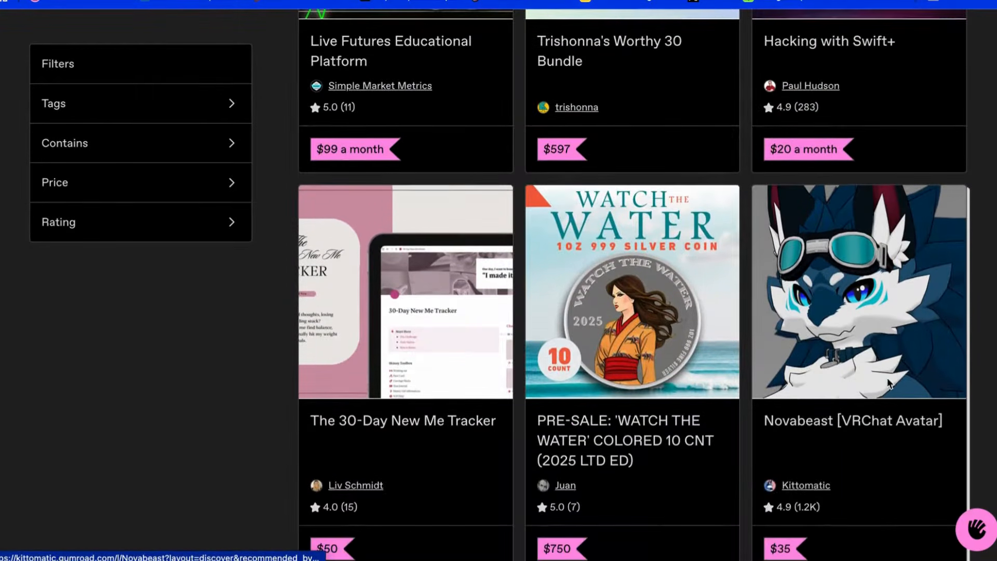
scroll(890, 439, "down", 8)
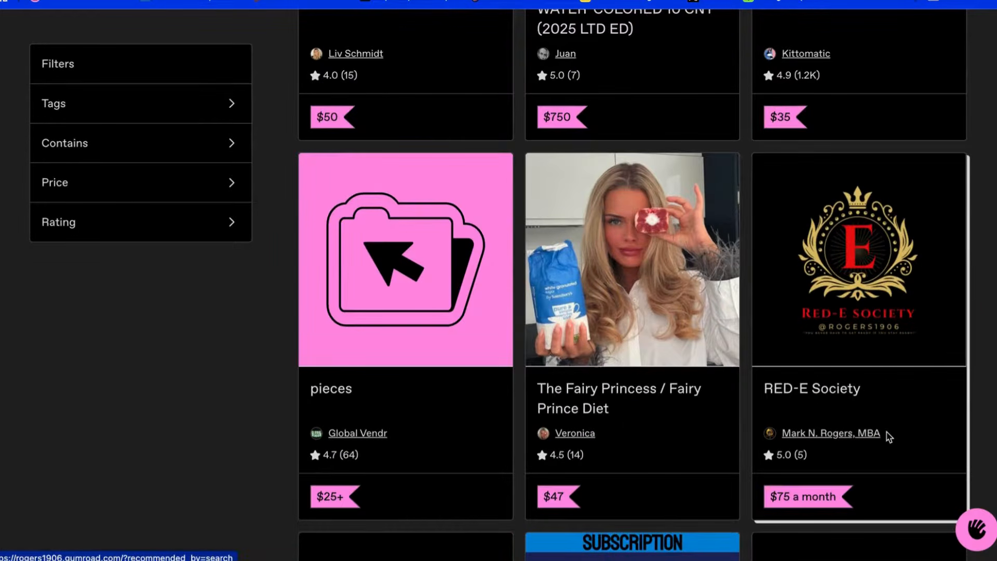
scroll(866, 435, "down", 8)
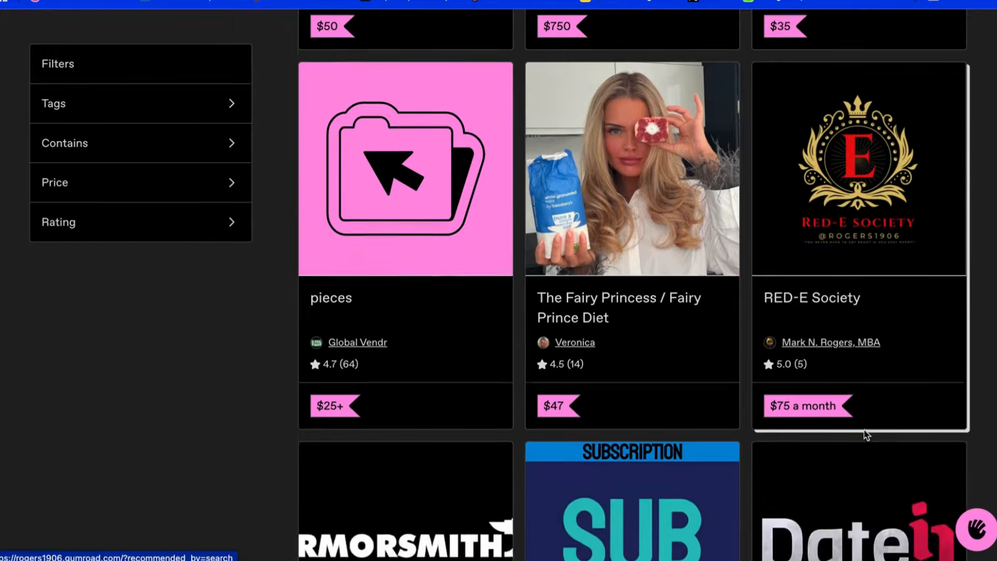
scroll(866, 435, "down", 8)
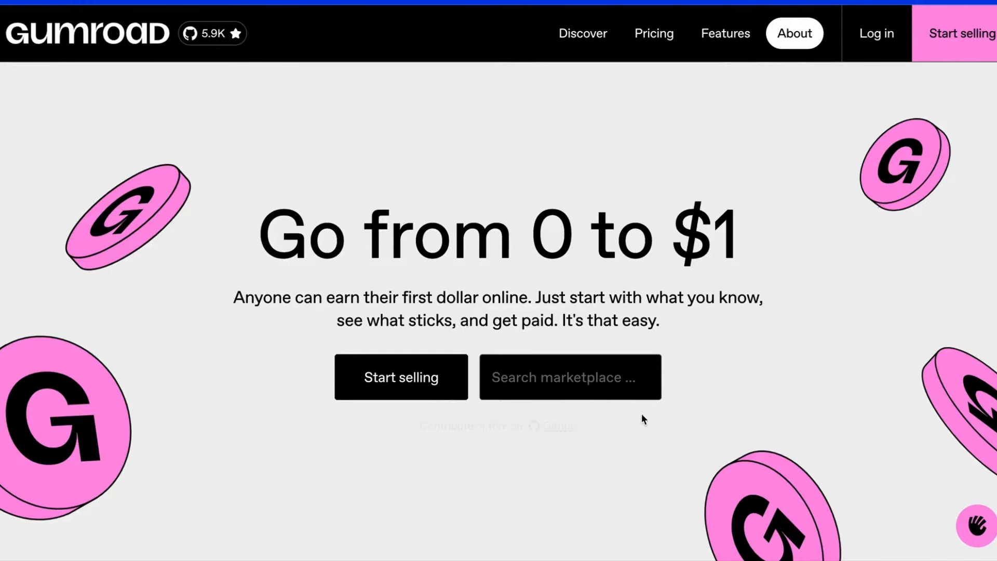
left_click(393, 390)
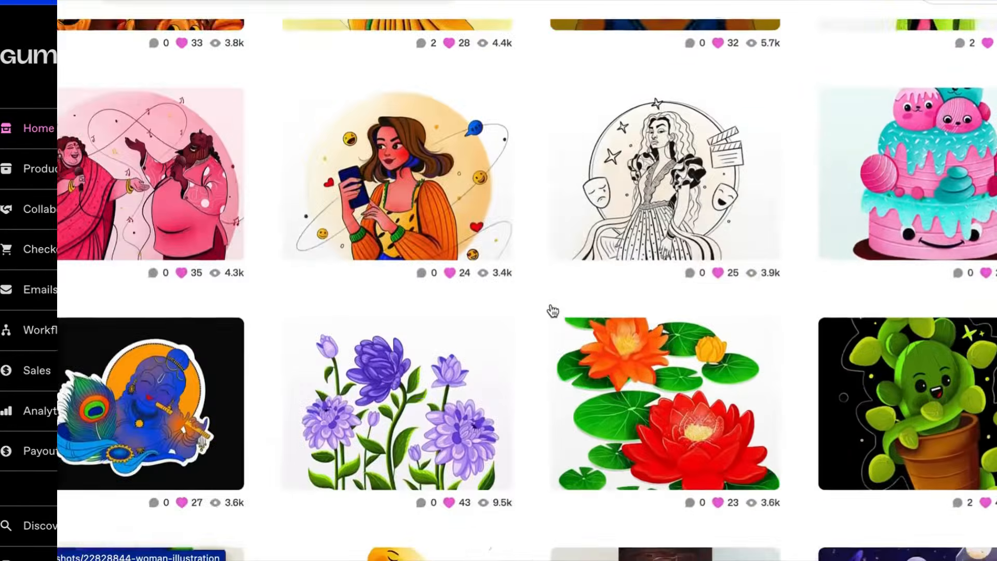
- Look through the illustration and design shots in the Dribbble portfolio
scroll(551, 306, "down", 15)
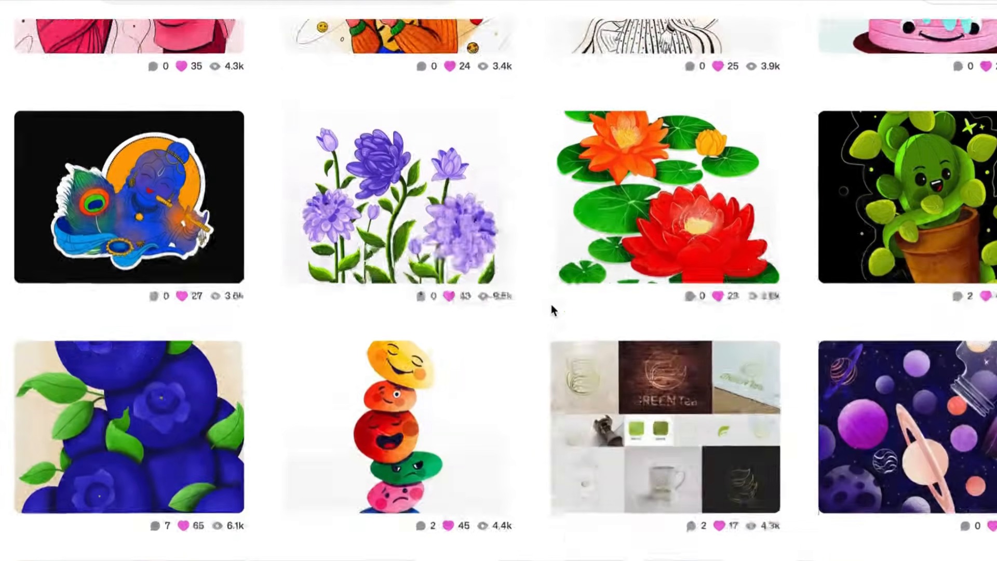
scroll(552, 310, "down", 20)
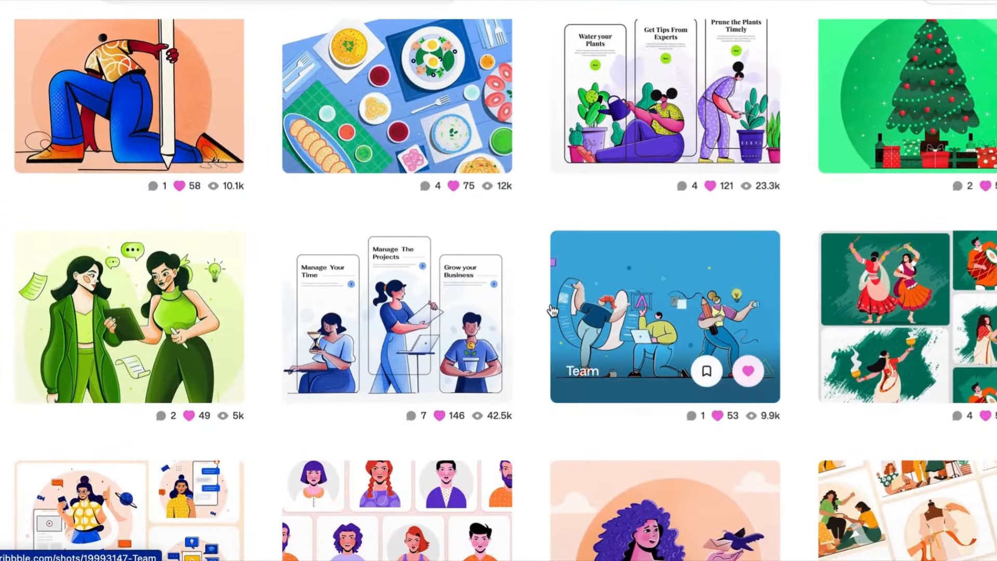
scroll(552, 310, "down", 20)
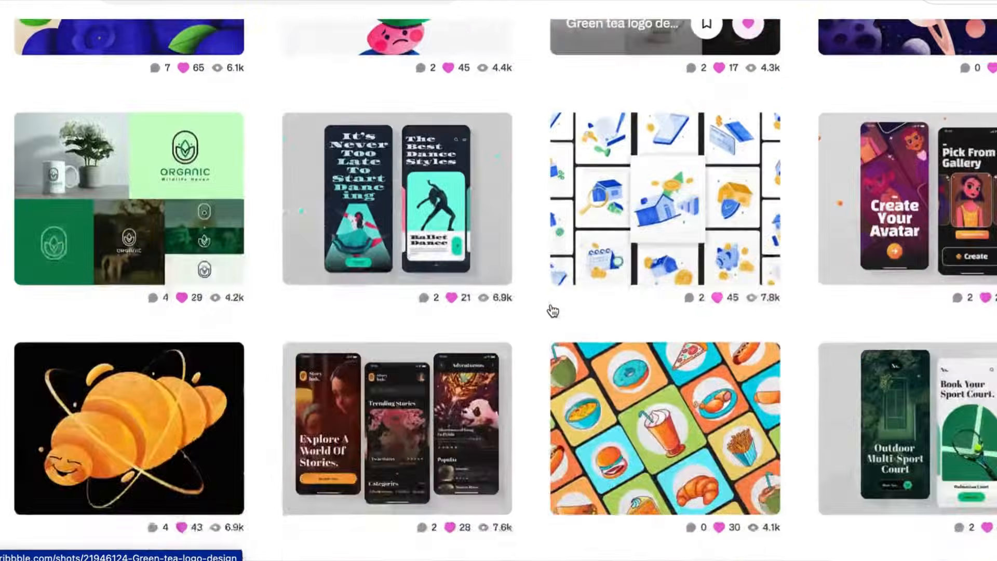